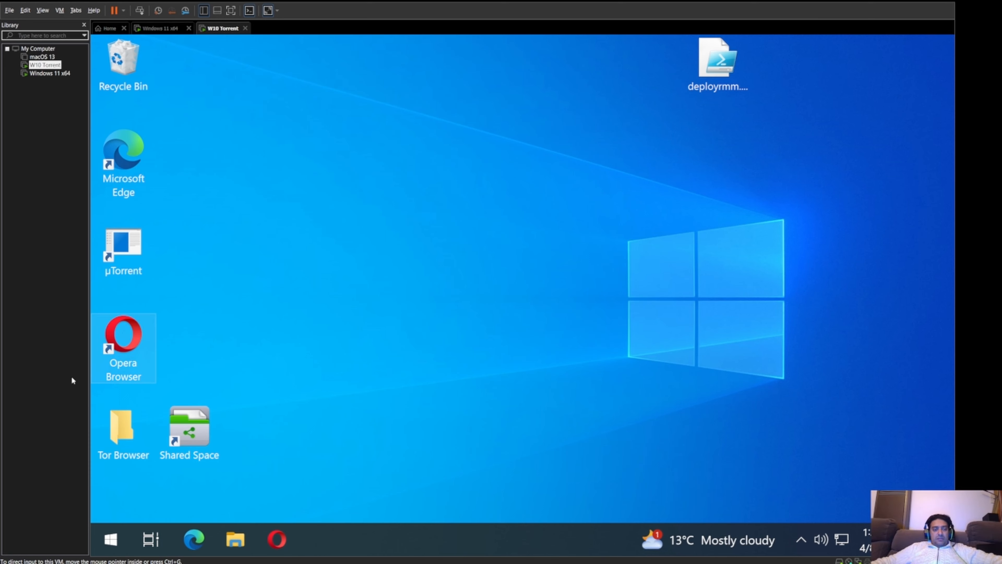
Step: Search the Start menu for 'bitlock' and open the Manage BitLocker Control Panel page
left_click(112, 541)
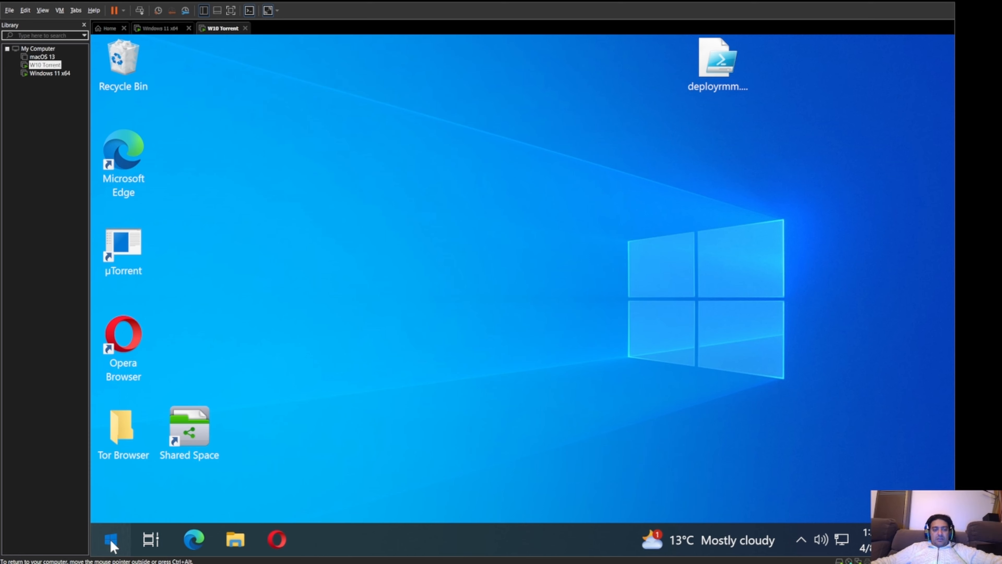
left_click(111, 540)
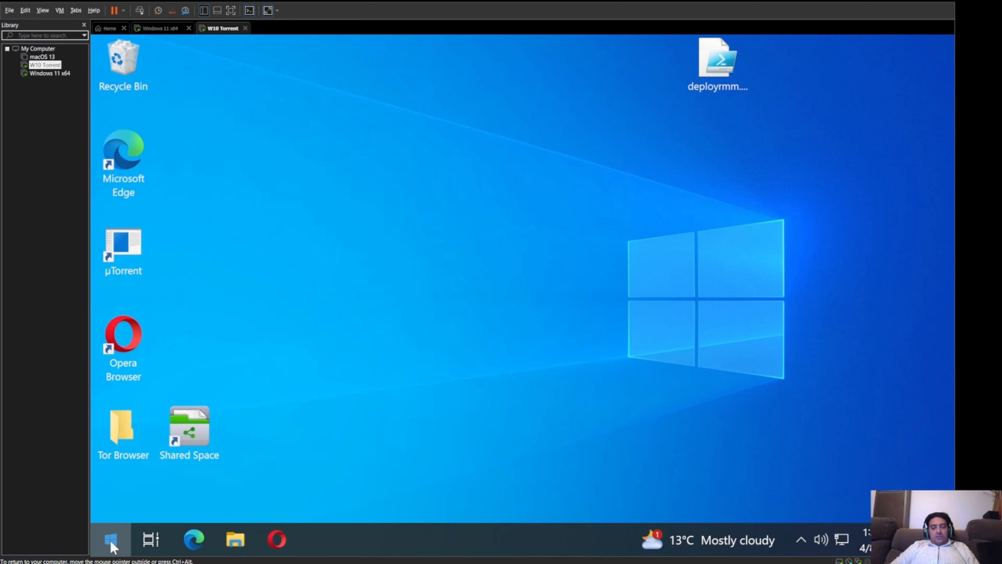
type("bitlock")
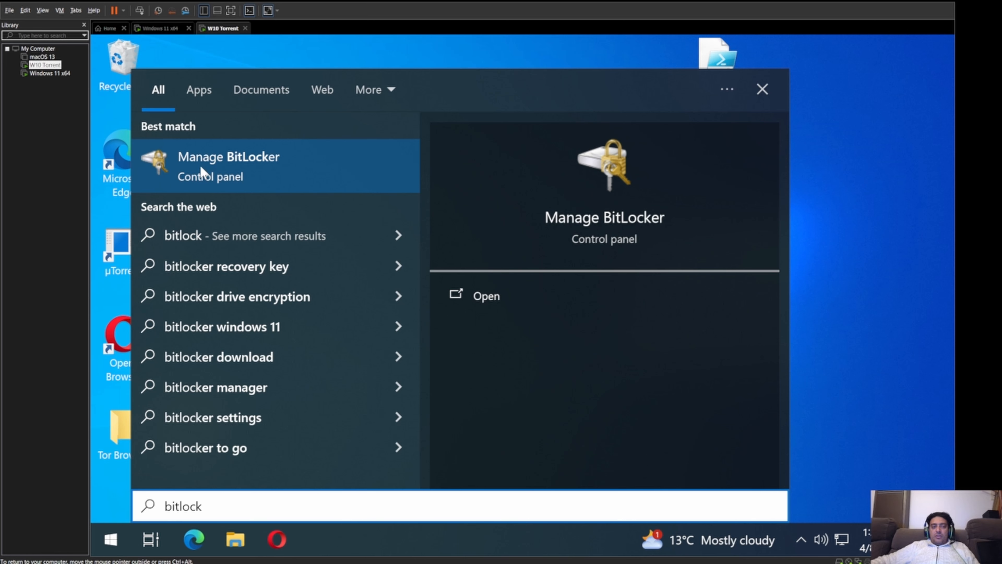
left_click(230, 165)
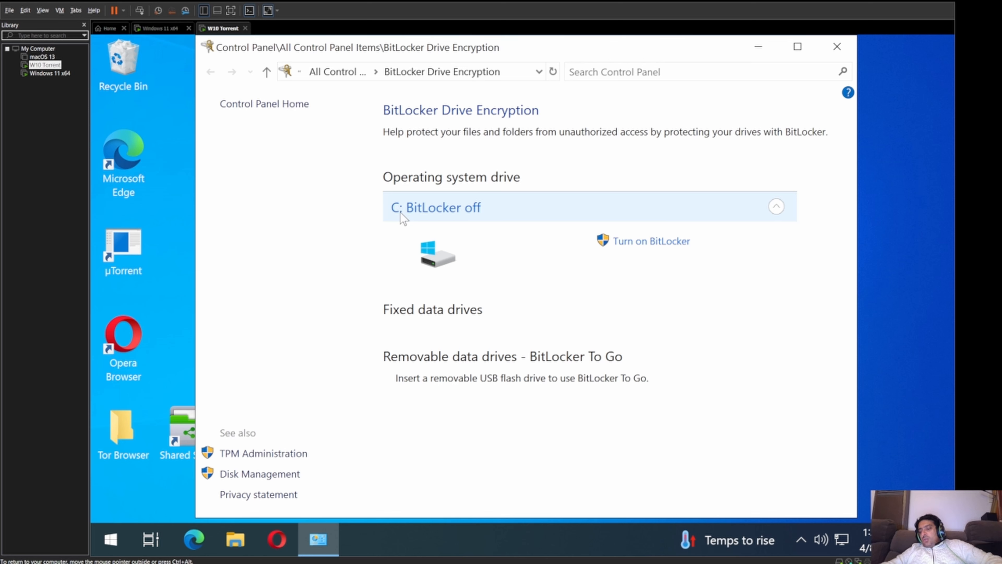
Step: Return input to the VM and dismiss the AutoPlay notice for RECOVERY (E:)
key("ctrl+alt")
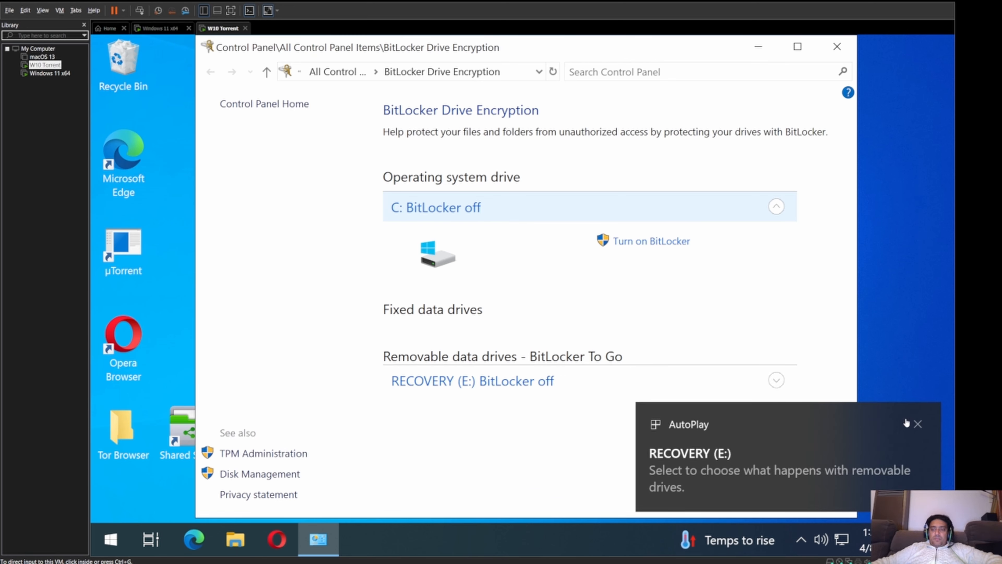
left_click(918, 423)
left_click(916, 425)
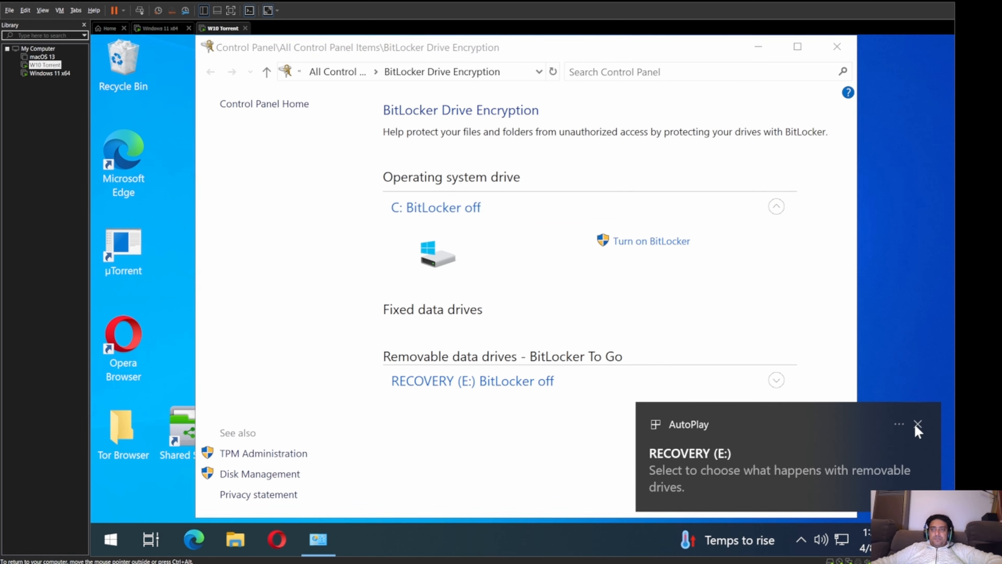
left_click(797, 46)
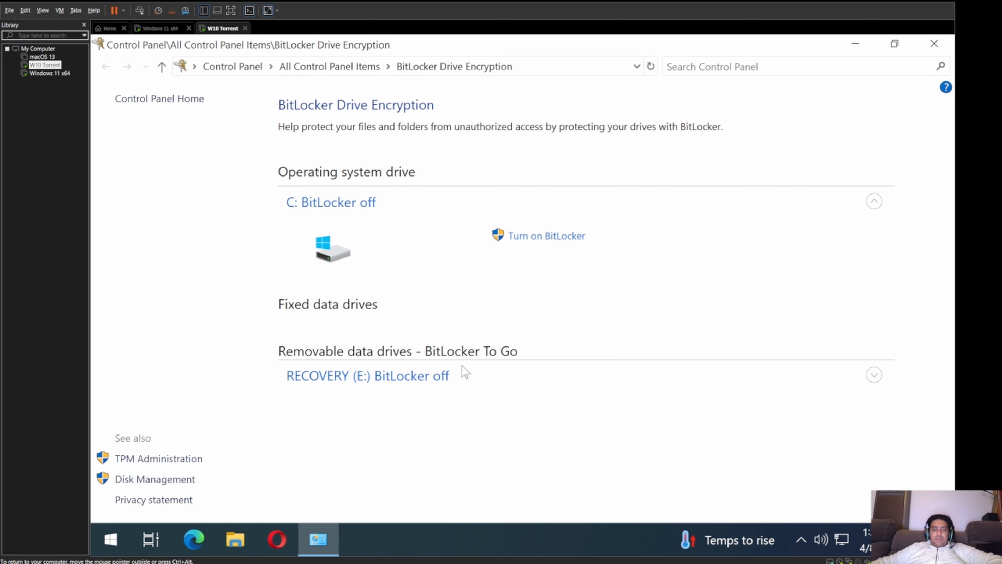
Step: Expand drive C:'s BitLocker options after briefly expanding RECOVERY (E:)
left_click(307, 202)
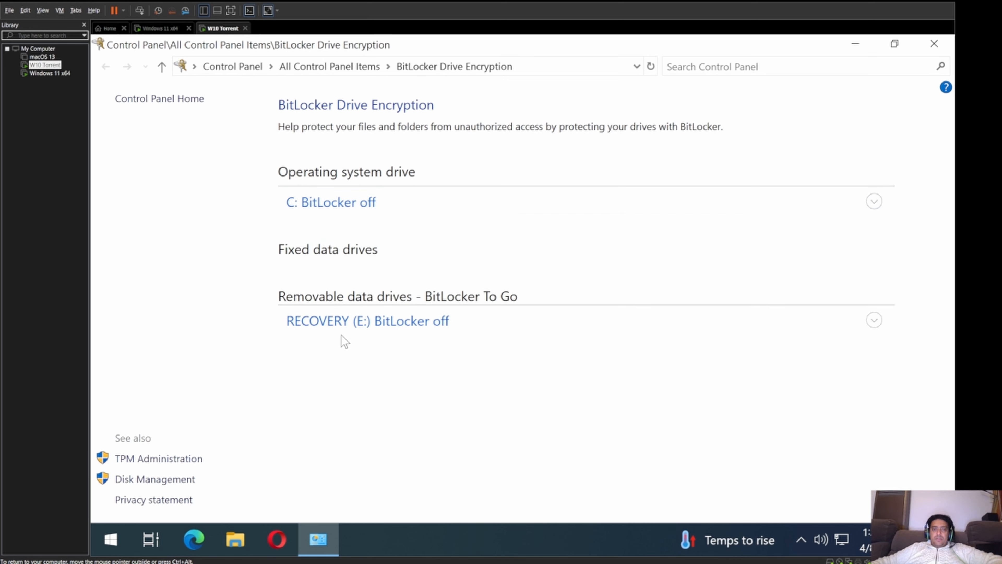
left_click(331, 320)
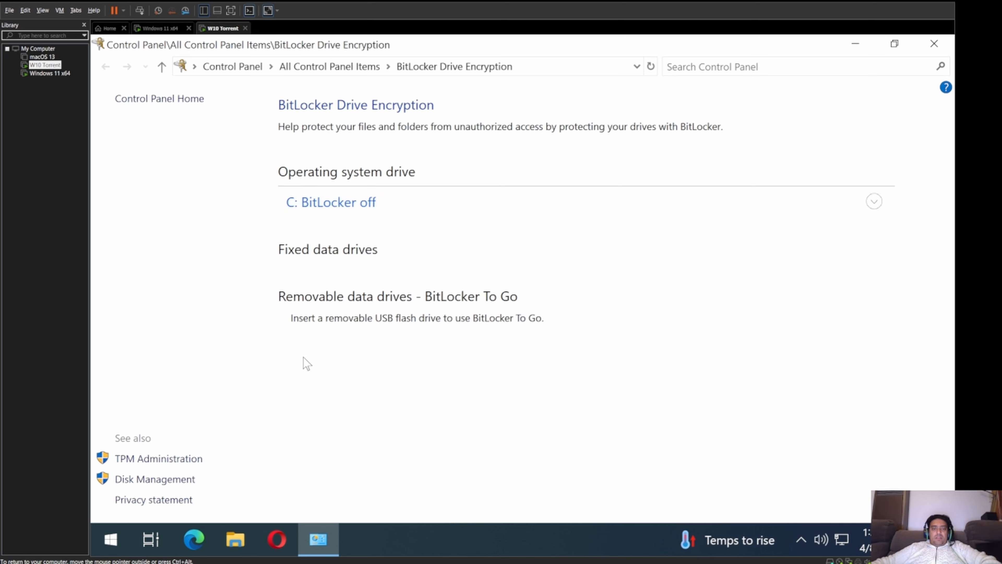
left_click(369, 205)
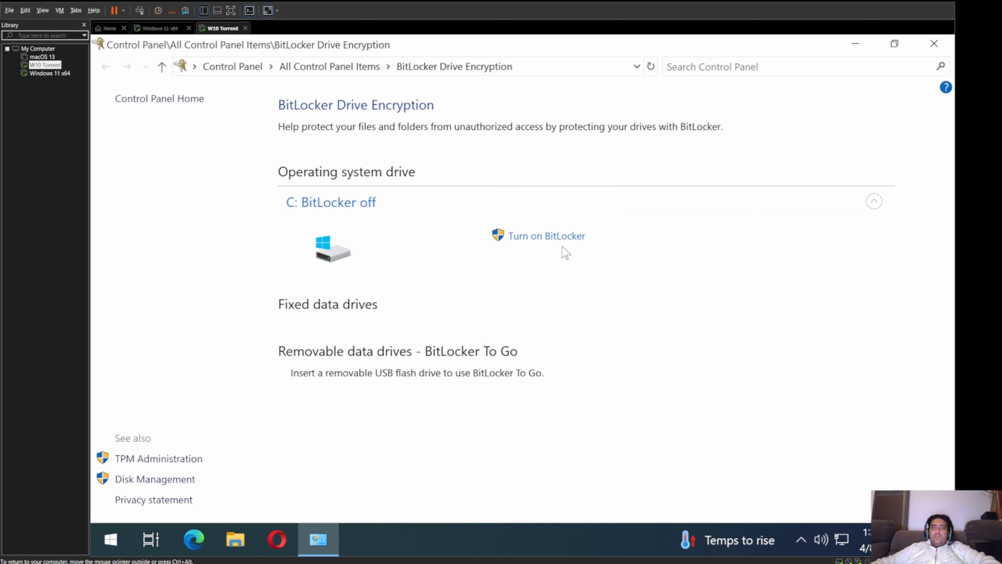
Step: Choose Turn on BitLocker for drive C: and wait for the setup overview page
left_click(526, 239)
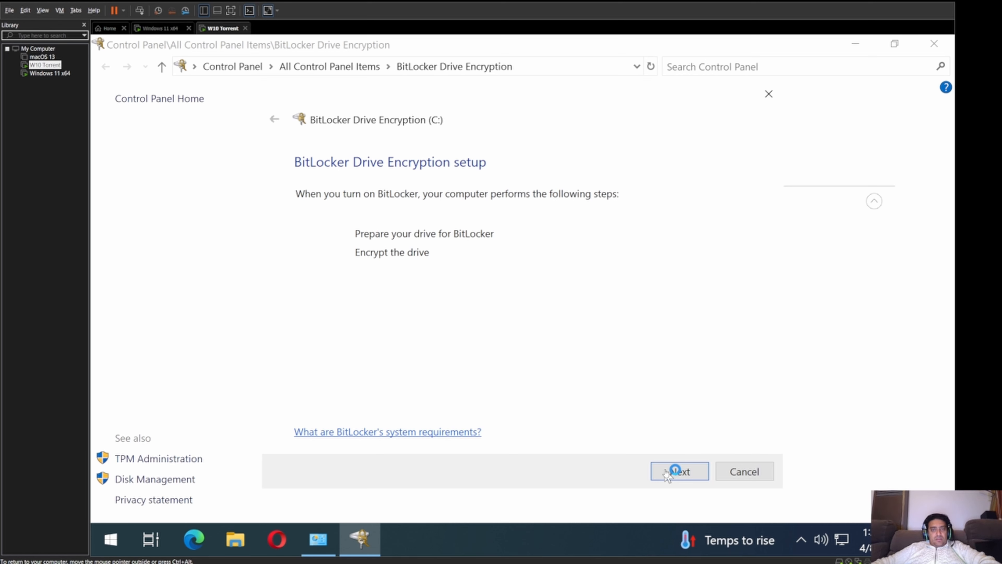
left_click(678, 475)
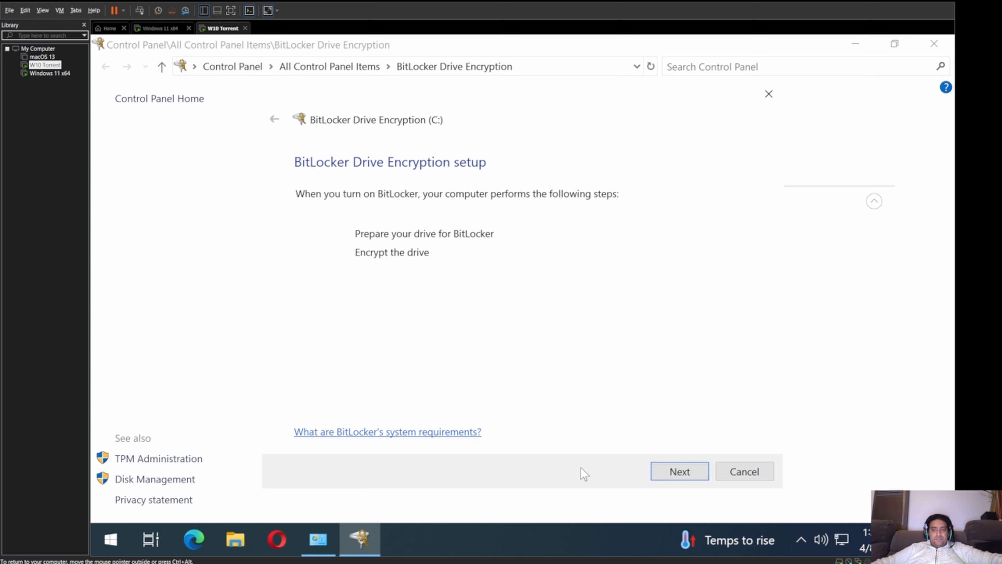
Step: Let BitLocker prepare drive C:, then continue to the startup unlock options
left_click(675, 470)
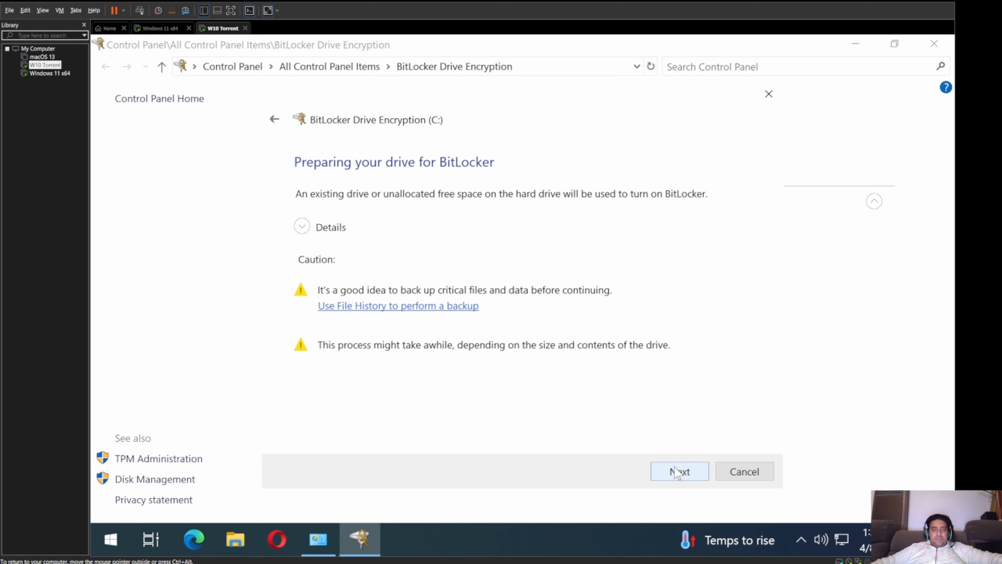
left_click(273, 121)
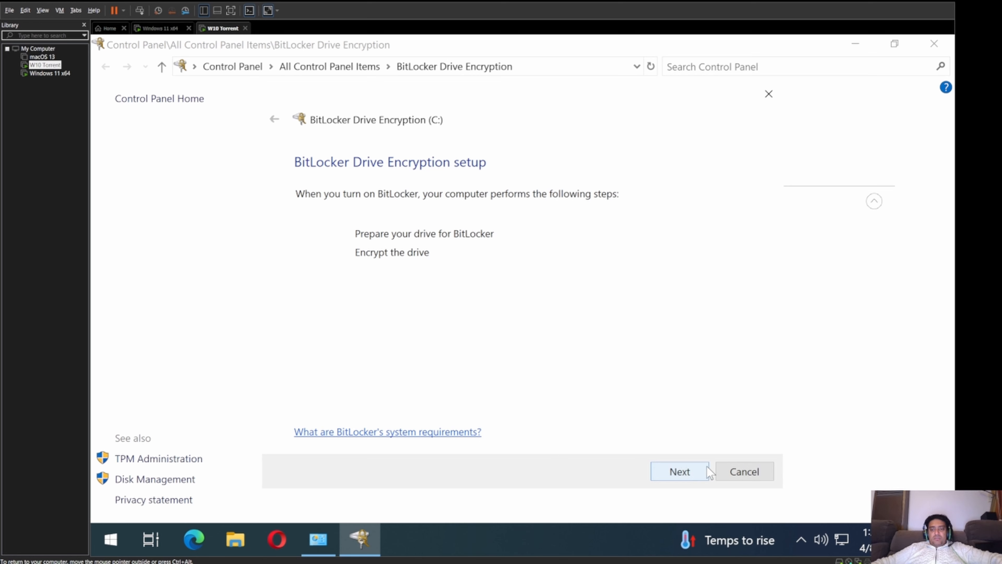
left_click(685, 474)
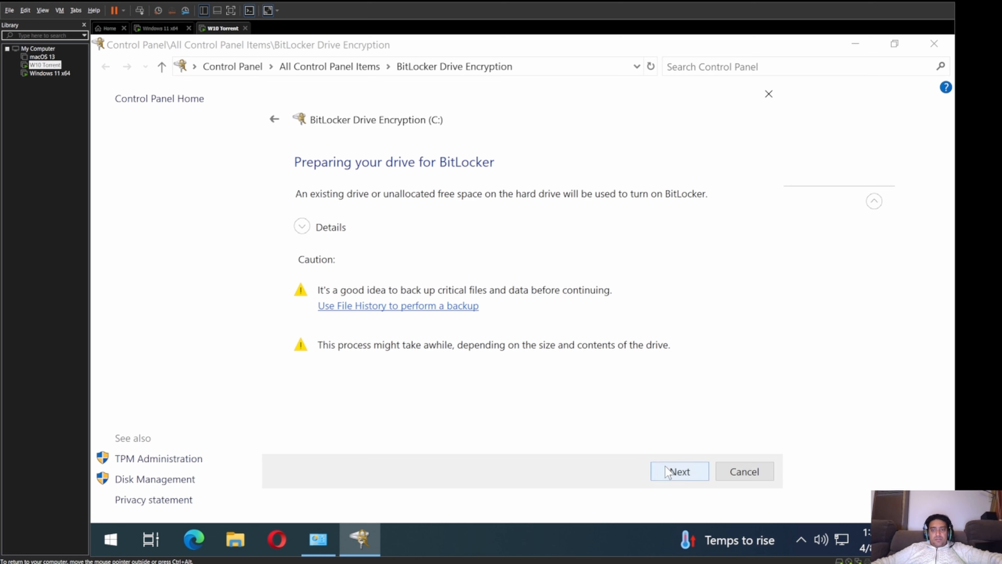
left_click(670, 473)
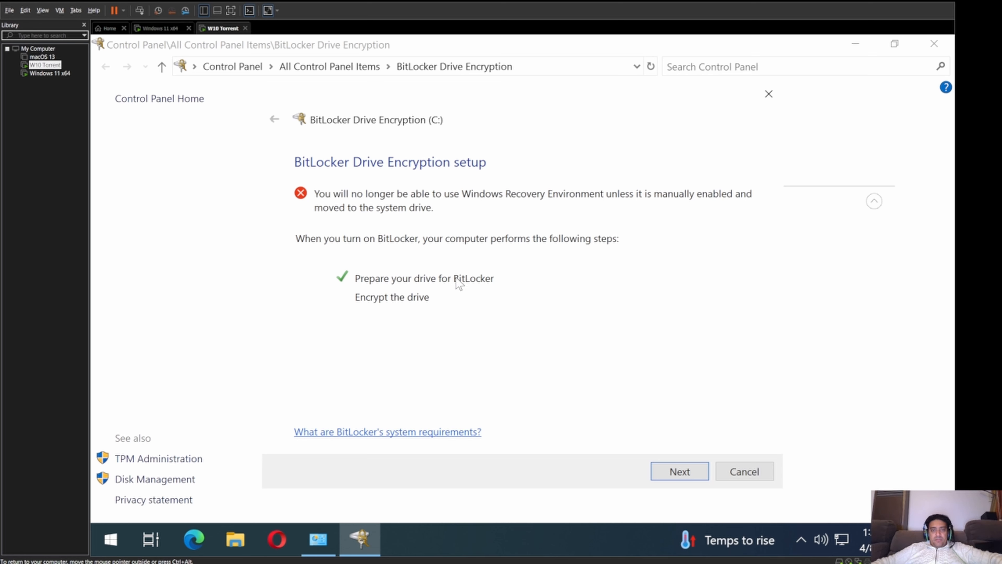
left_click(678, 468)
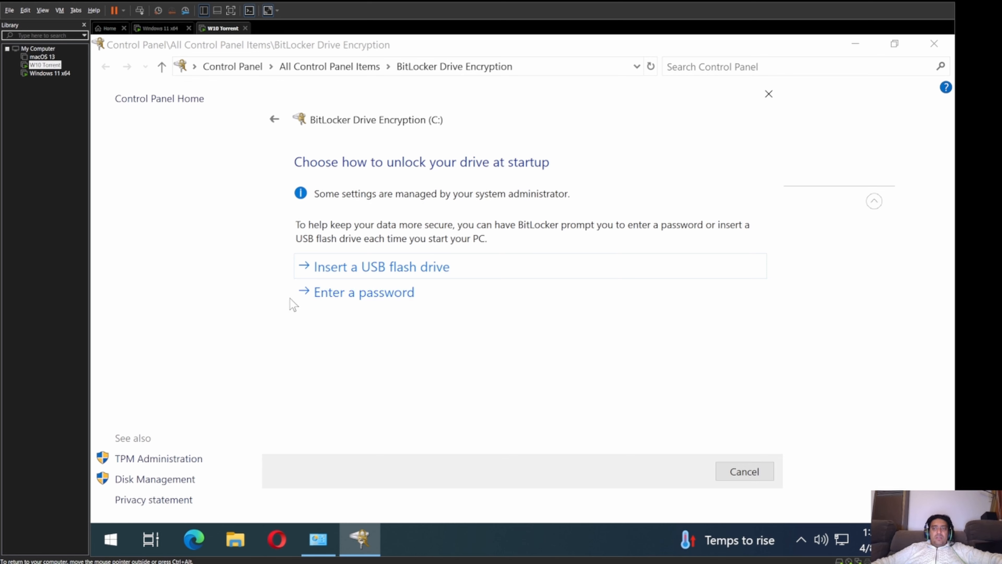
Step: Choose password unlock for C:, enter and confirm the startup password, and continue
left_click(371, 296)
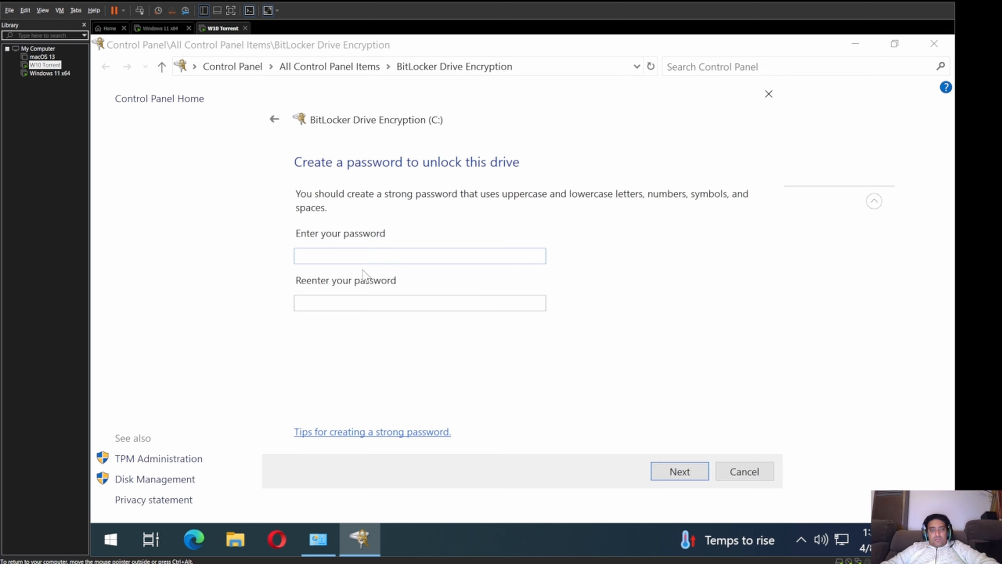
type("•••••••••")
key("Tab")
type("•••••••••")
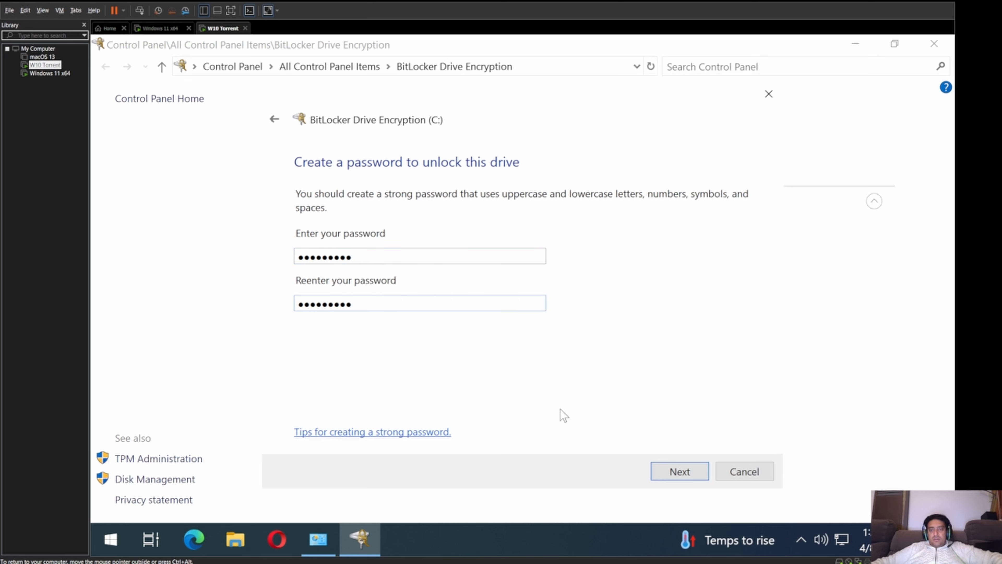
left_click(667, 474)
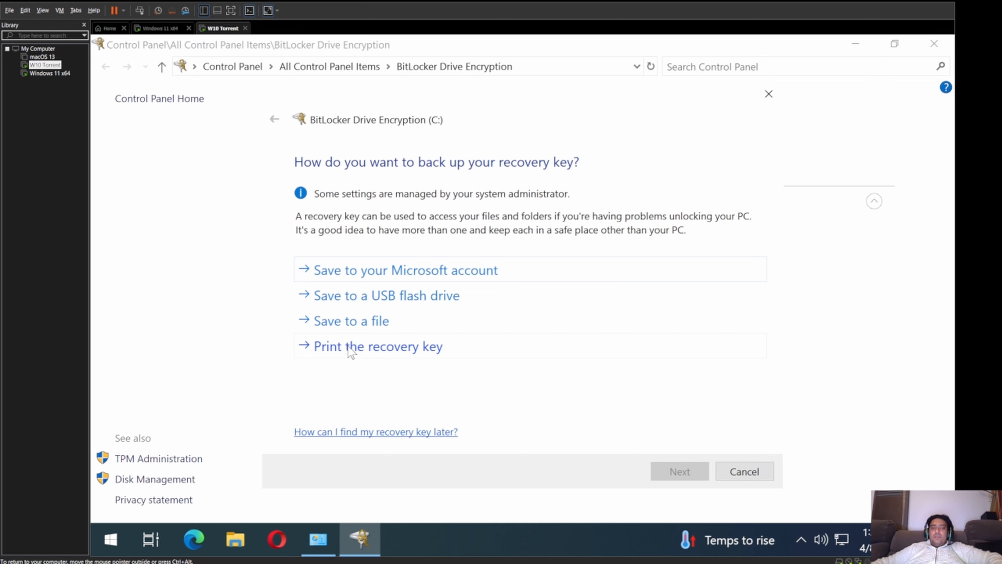
Step: Try saving the recovery key file to Local Disk (C:), acknowledge the error, and cancel
left_click(339, 322)
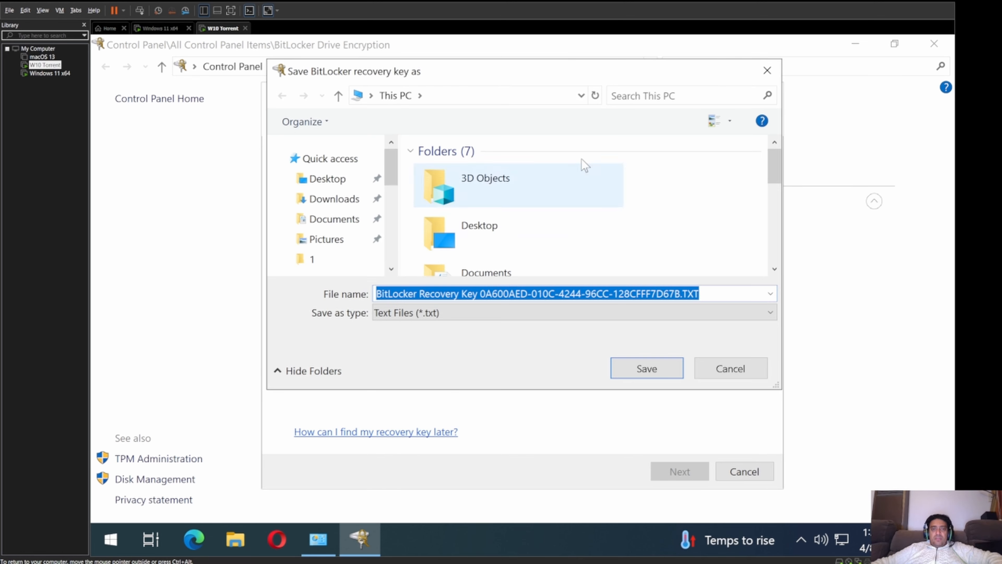
scroll(388, 227, "down", 3)
scroll(390, 229, "down", 3)
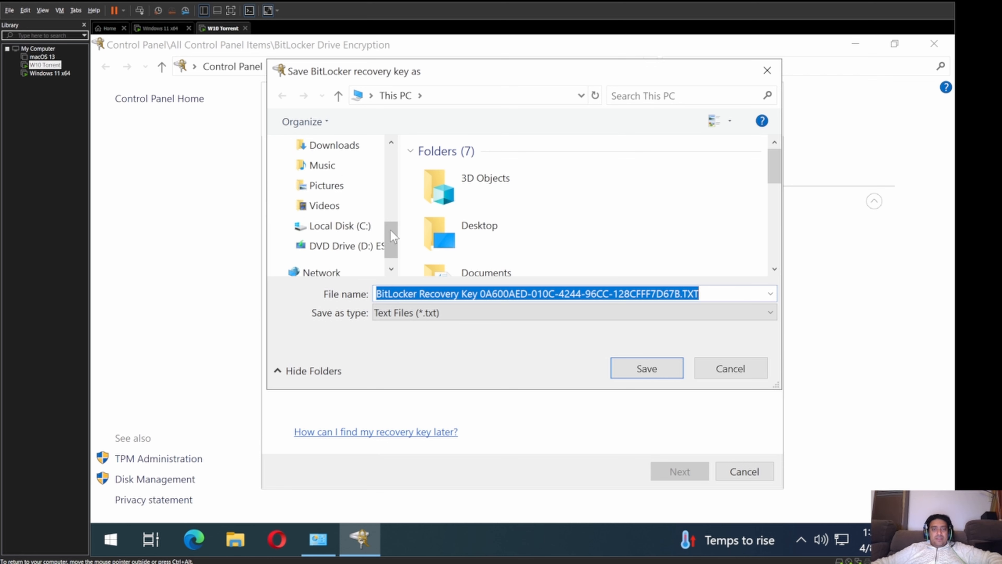
left_click(375, 227)
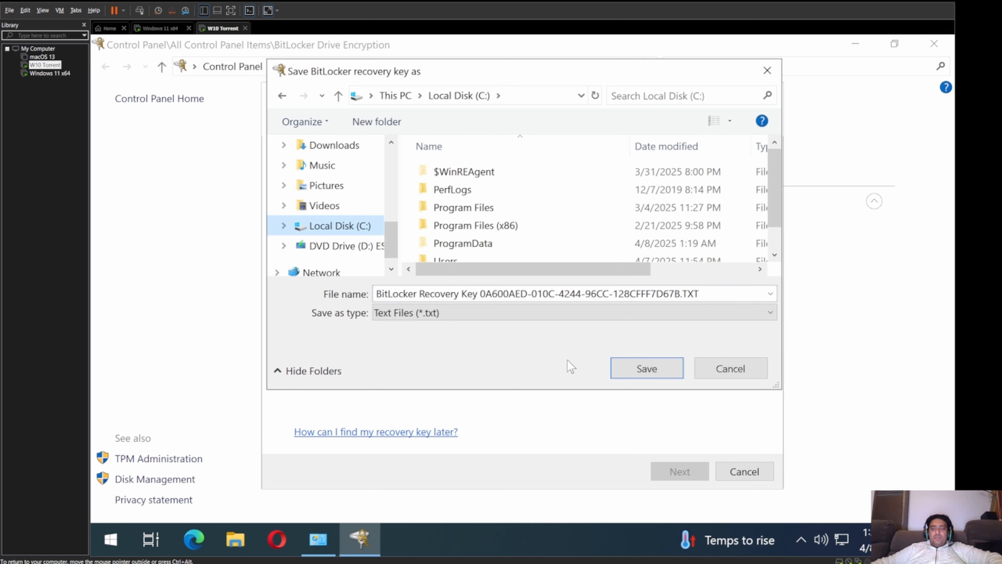
left_click(623, 371)
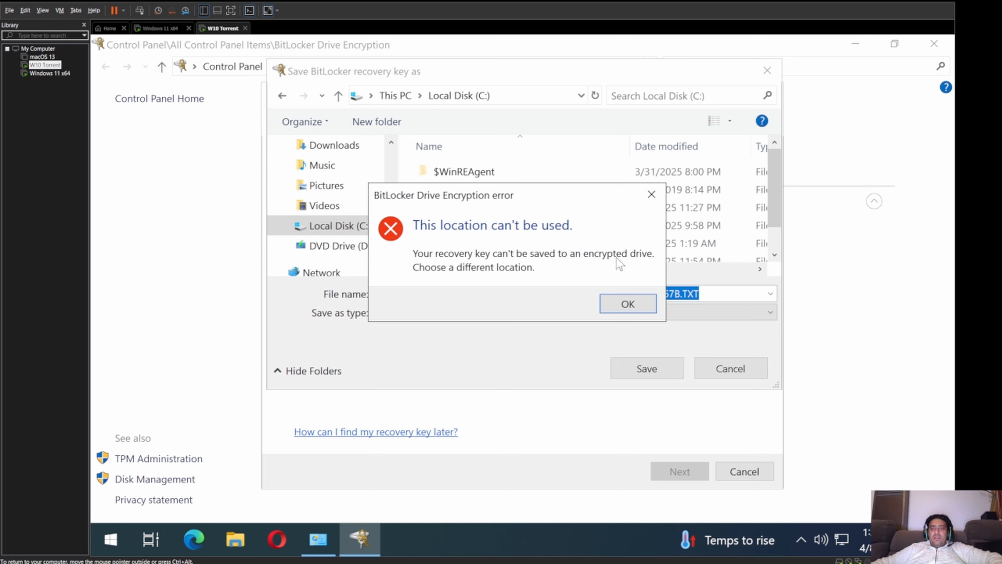
left_click(630, 304)
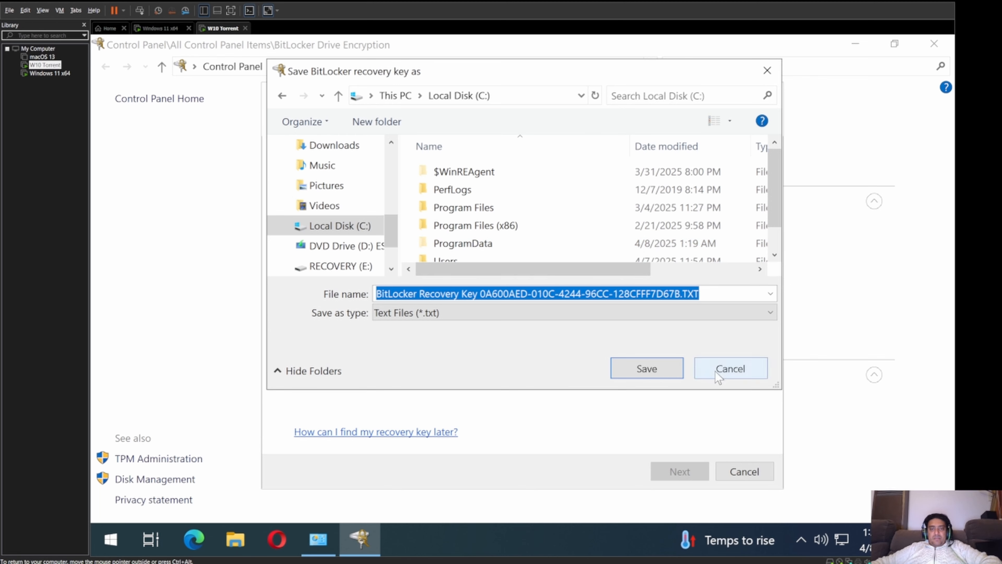
left_click(730, 369)
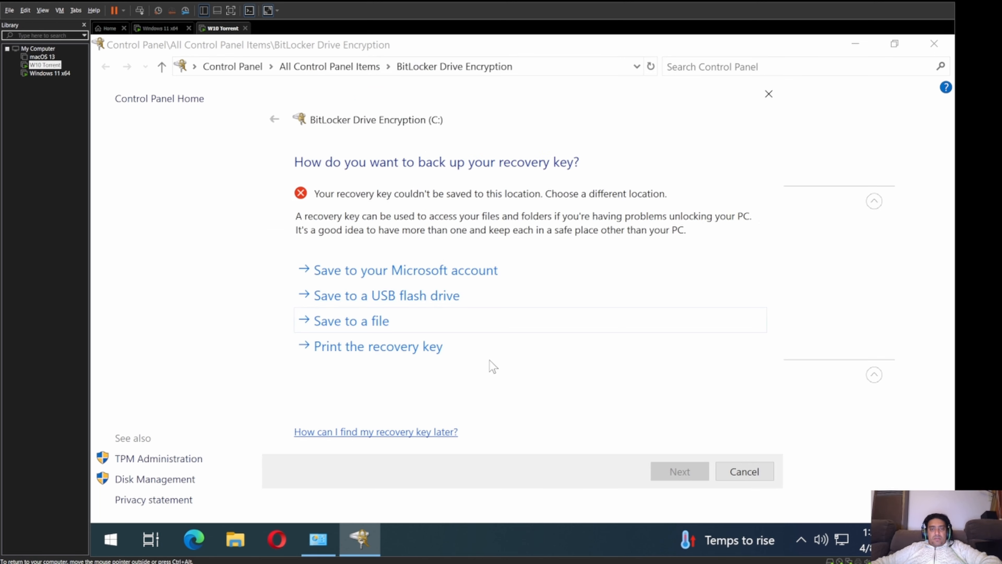
Step: Save the recovery key to the RECOVERY (E:) USB drive and advance to the encryption-scope step
left_click(382, 295)
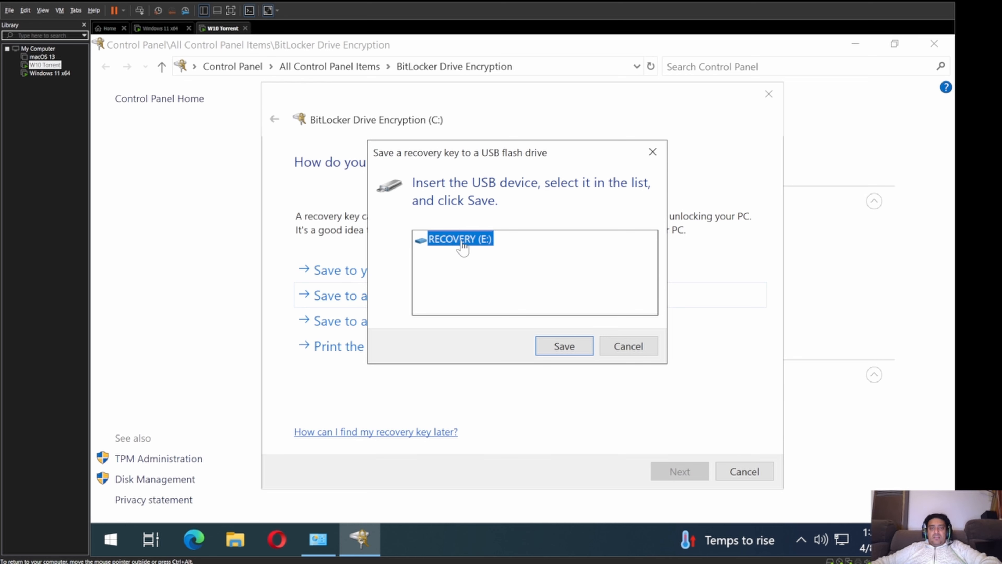
left_click(563, 348)
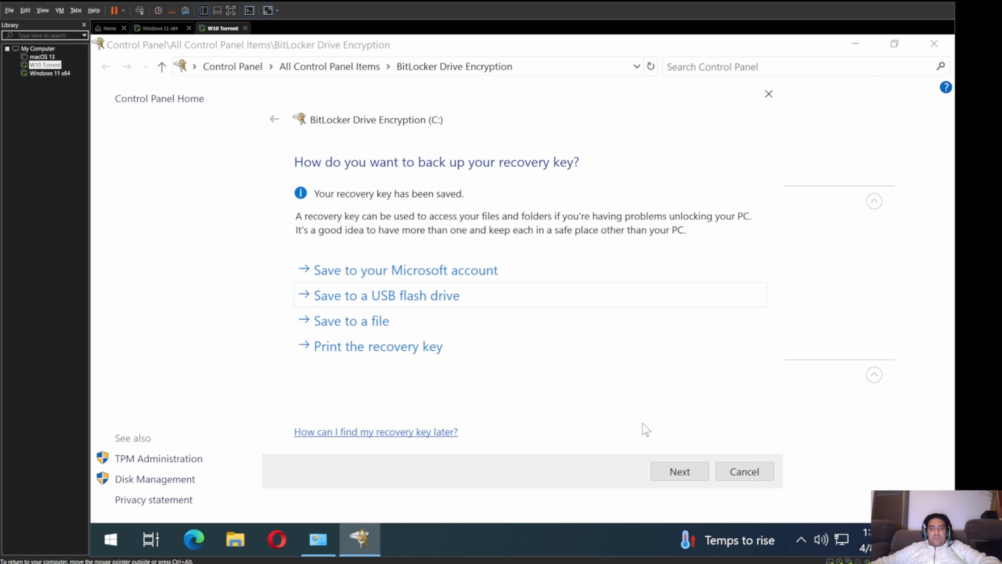
left_click(676, 471)
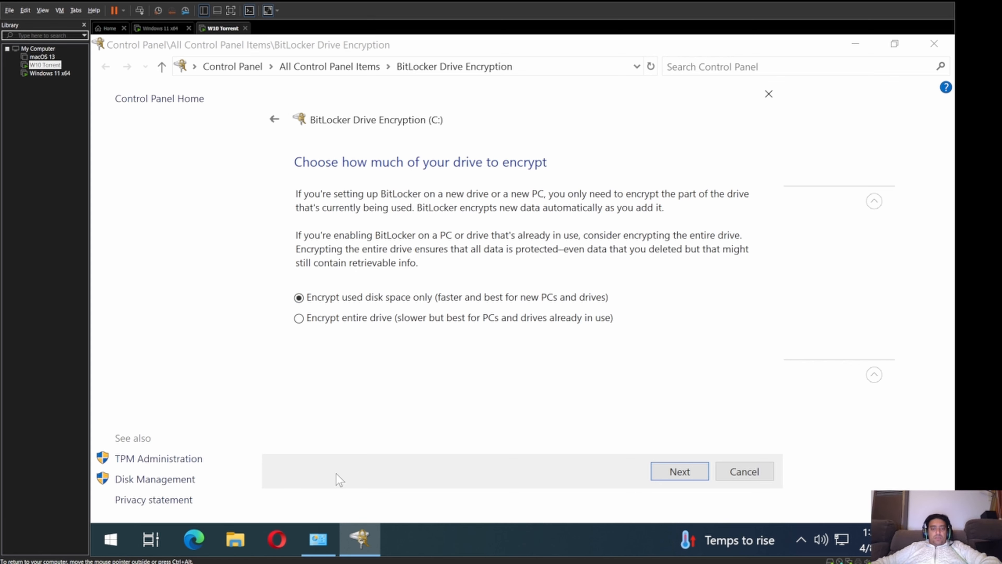
left_click(239, 538)
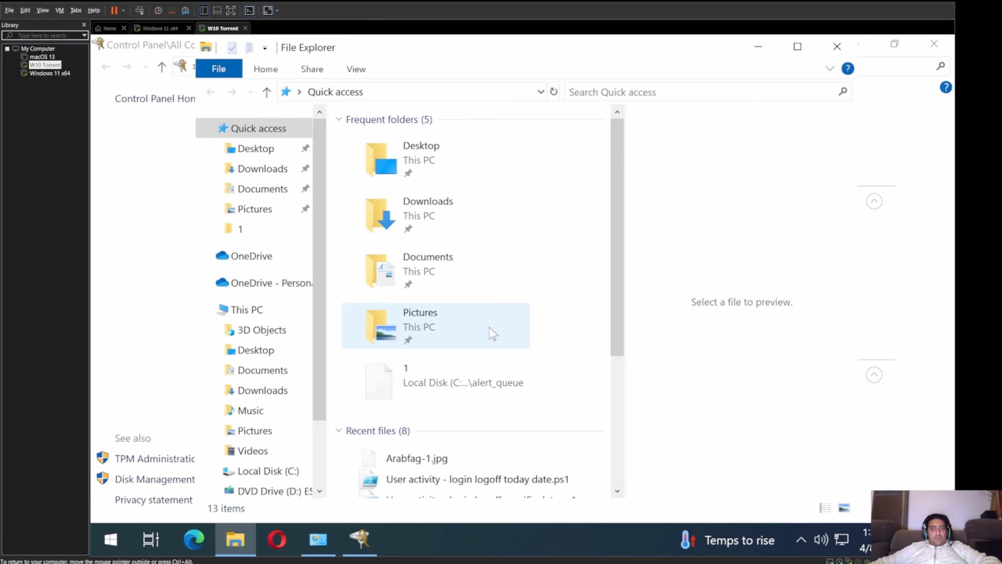
Step: Check Local Disk (C:) Properties under This PC for used and free space, then close Explorer
left_click(268, 311)
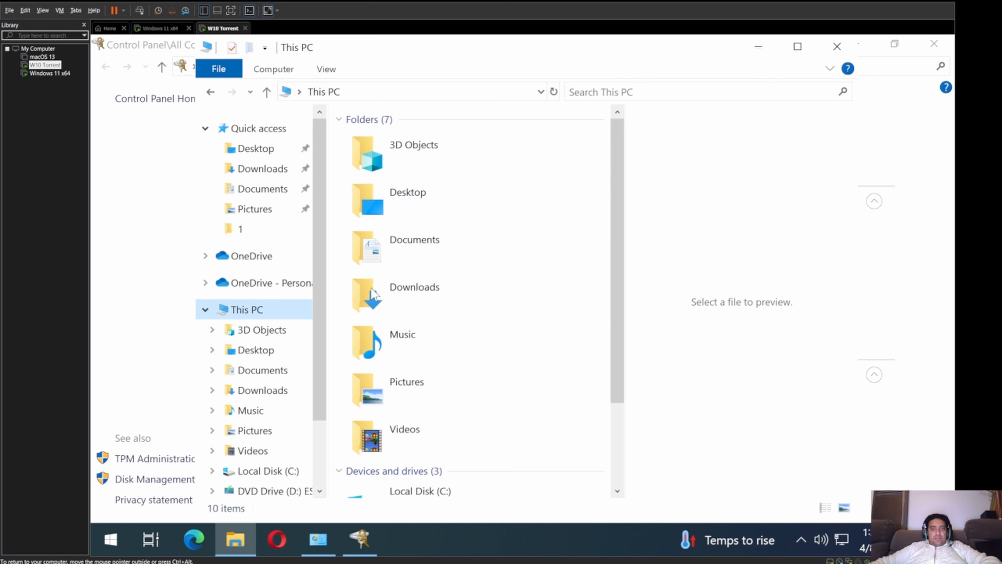
scroll(575, 188, "down", 3)
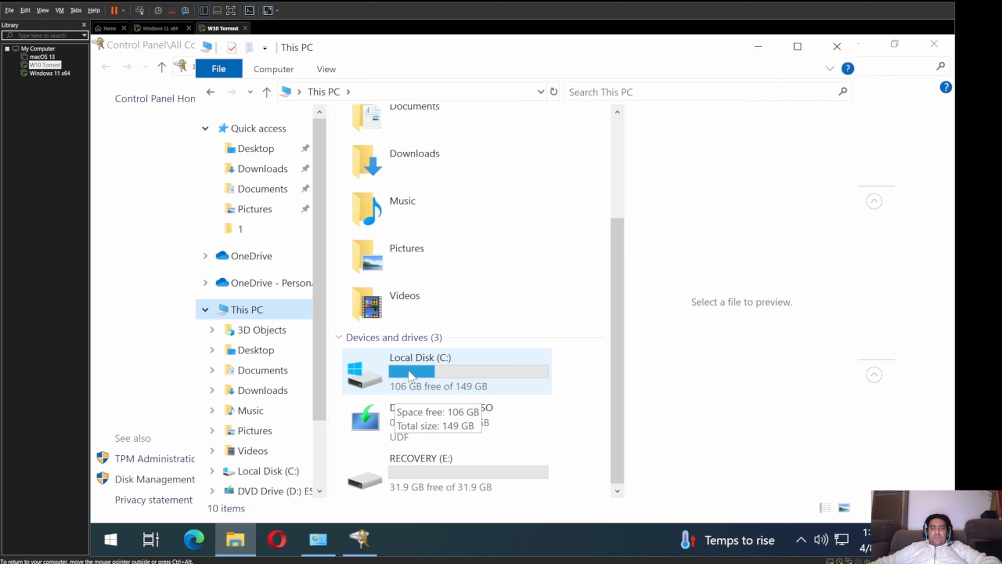
right_click(409, 378)
left_click(487, 510)
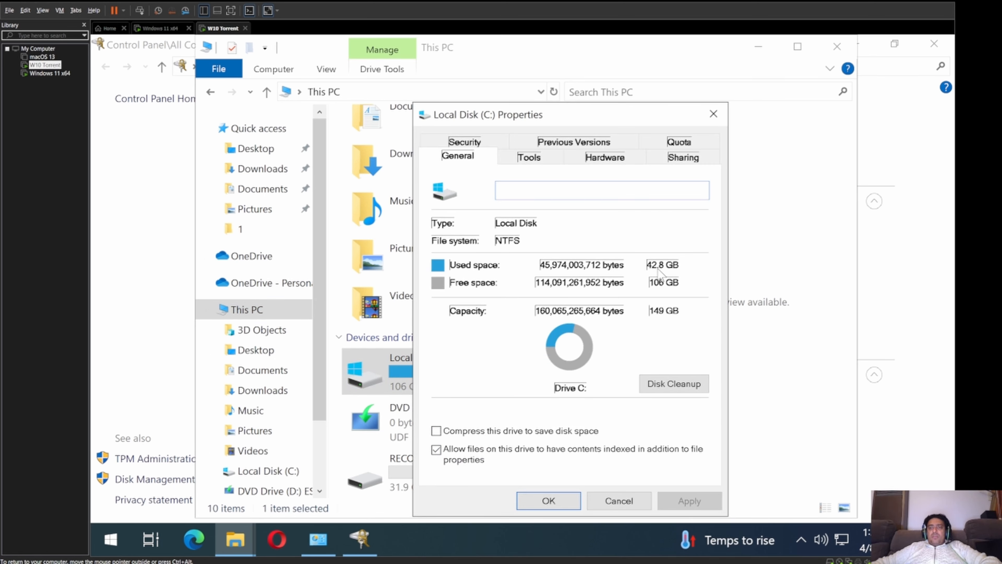
left_click(619, 501)
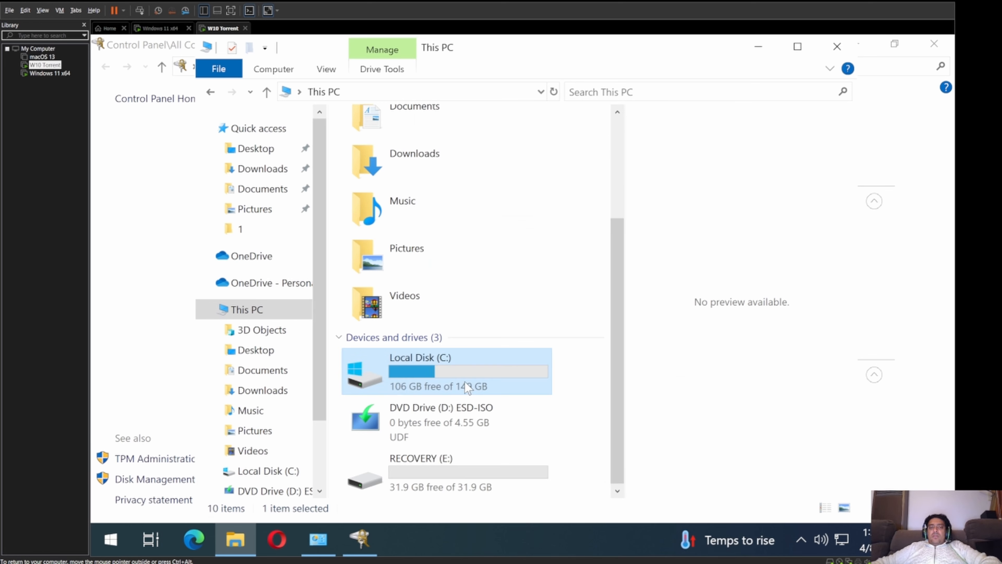
left_click(837, 47)
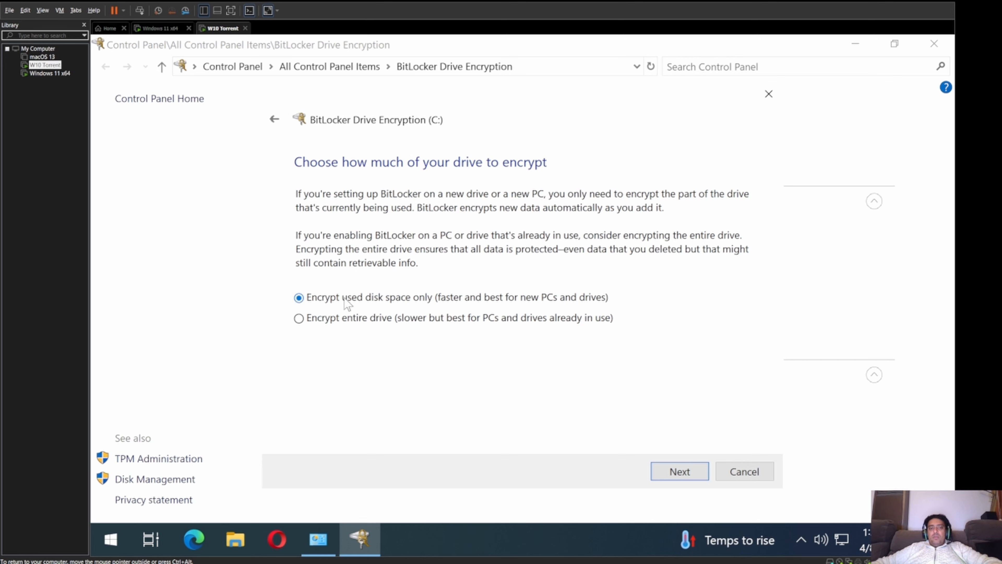
Step: Keep 'Encrypt used disk space only' and continue to the encryption mode choice
left_click(671, 468)
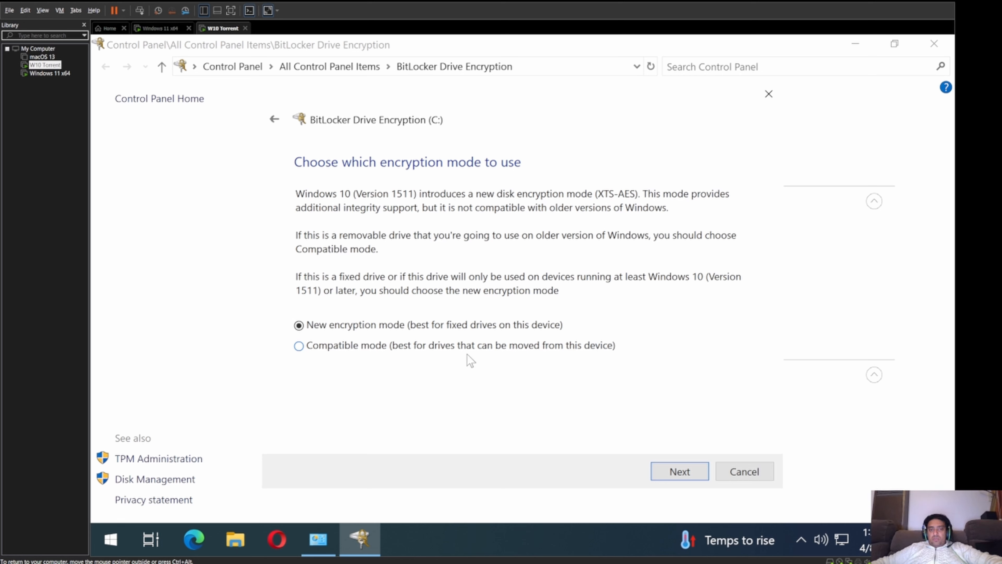
Step: Keep New encryption mode (XTS-AES) and start encryption with the BitLocker system check
left_click(693, 472)
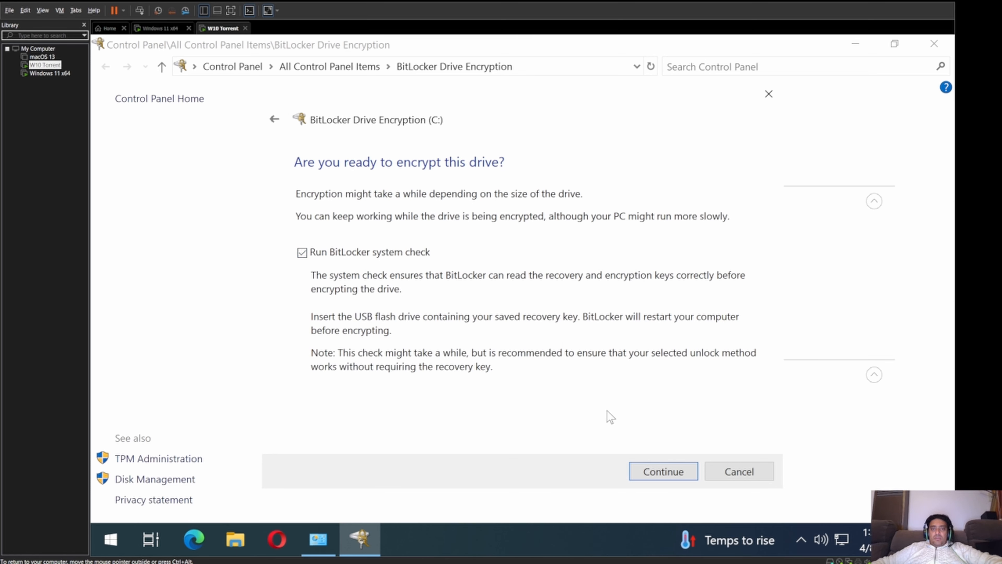
left_click(653, 472)
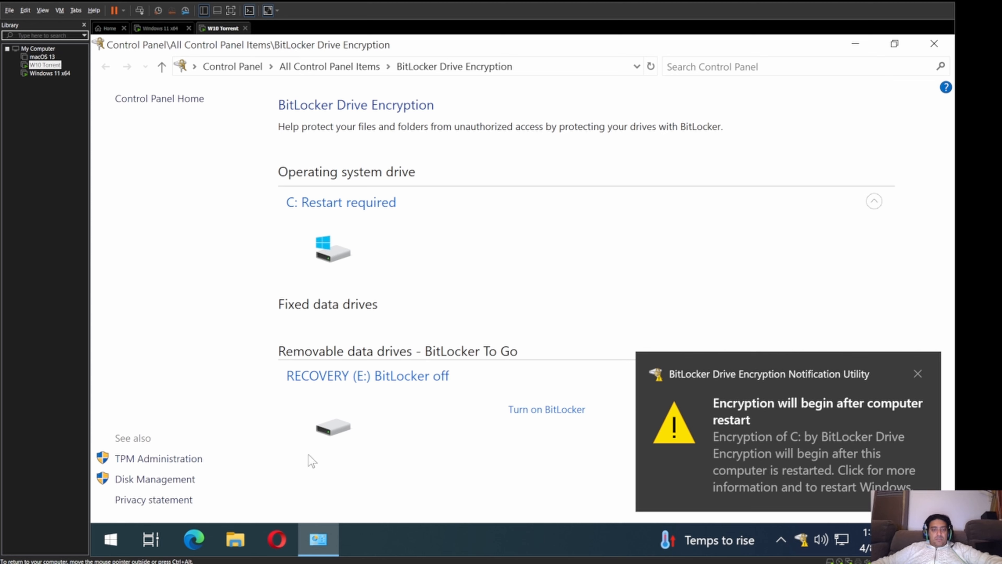
Step: Open the BitLocker Recovery Key text file on RECOVERY (E:) in Notepad from File Explorer
left_click(240, 533)
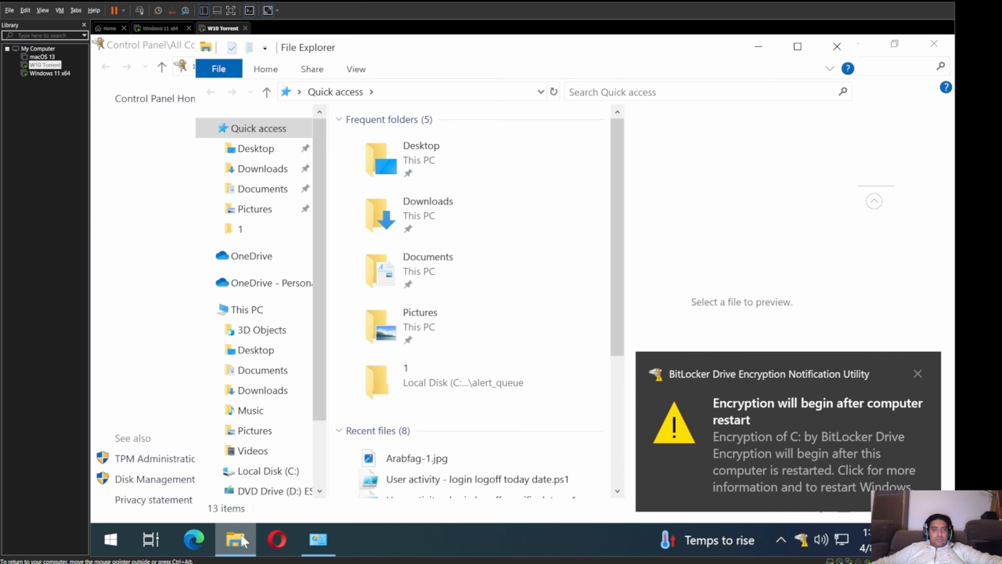
scroll(268, 312, "down", 3)
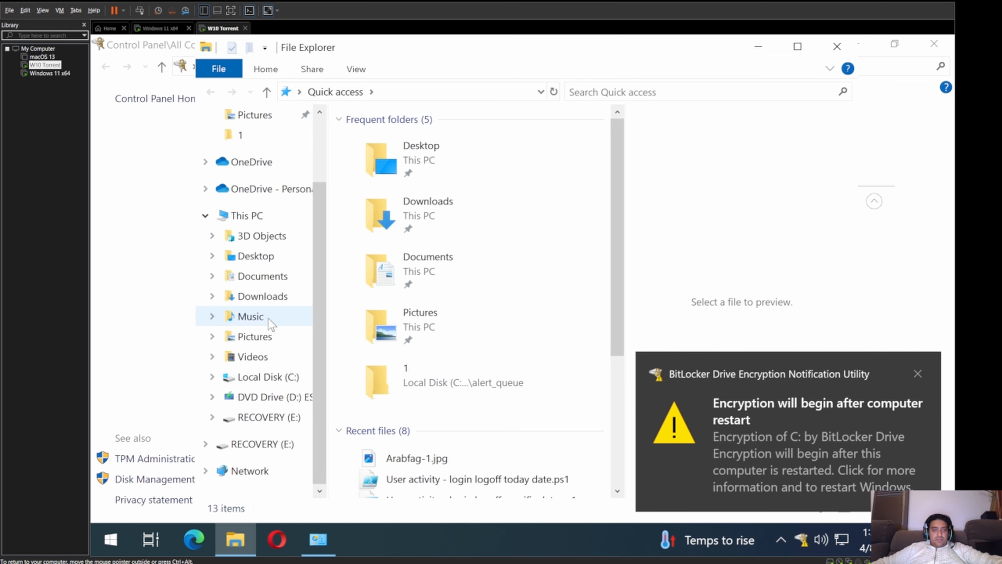
left_click(278, 415)
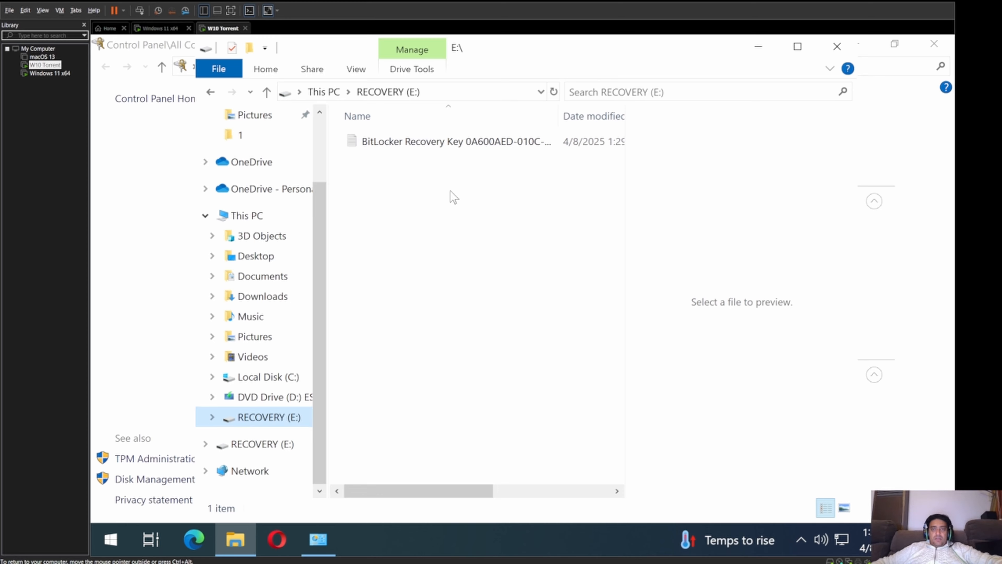
left_click(475, 146)
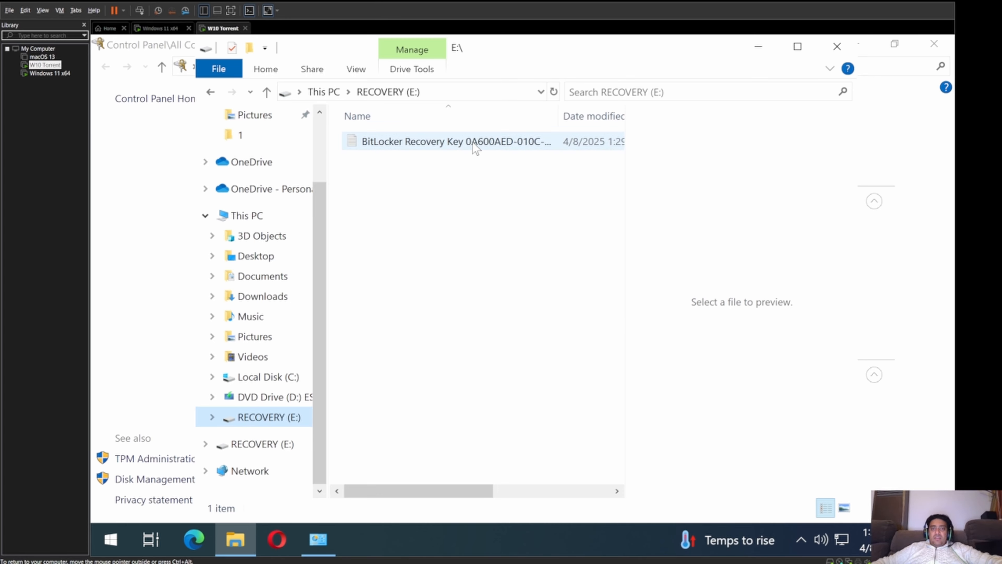
double_click(476, 144)
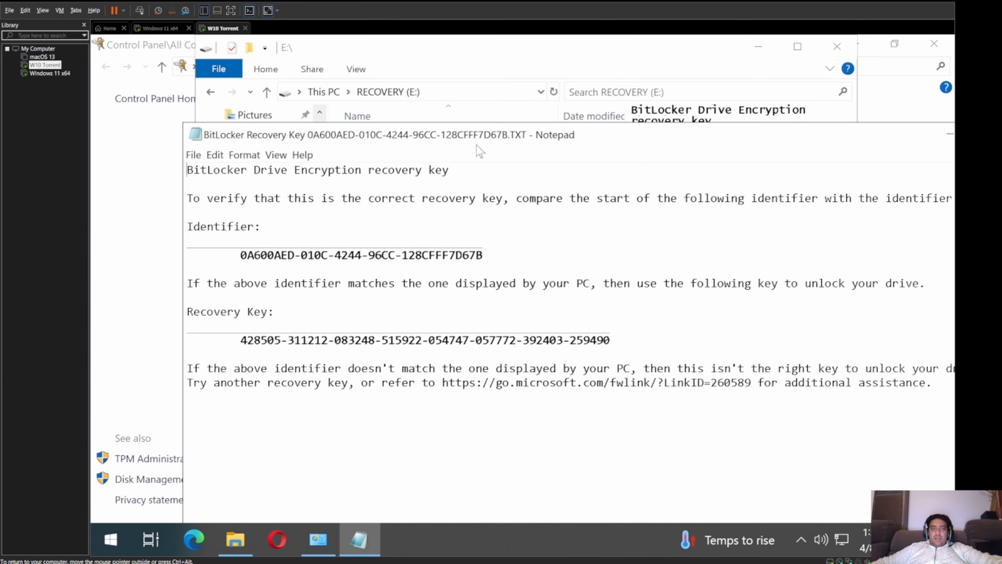
Step: Maximize Notepad, highlight the drive identifier and the recovery key to review them, then close Notepad
double_click(425, 134)
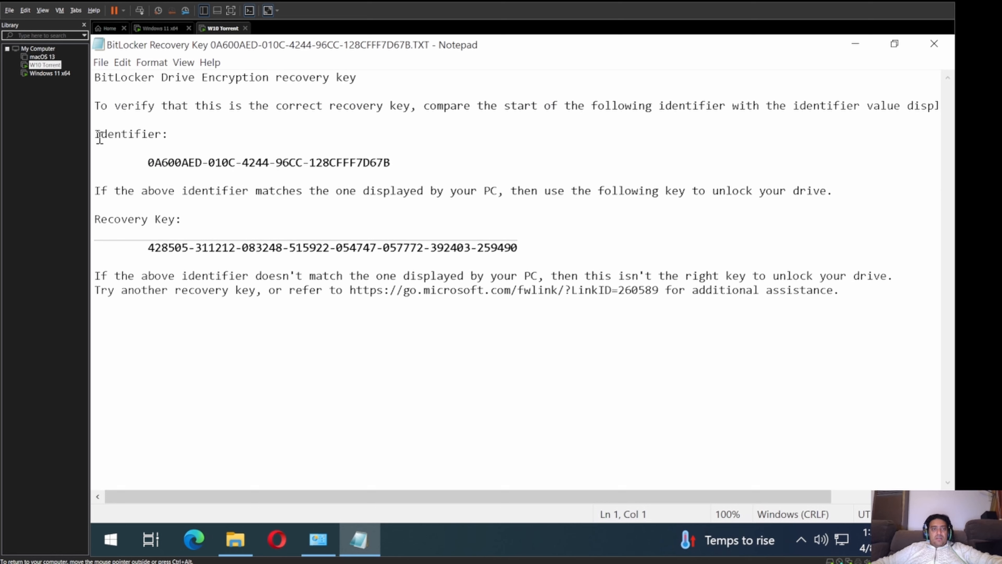
left_click_drag(96, 134, 392, 161)
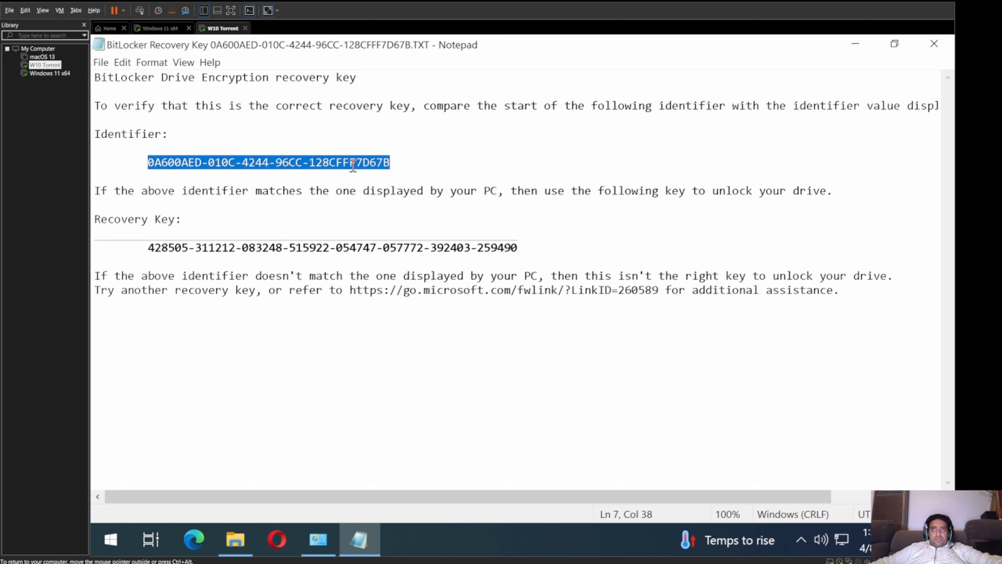
left_click(154, 162)
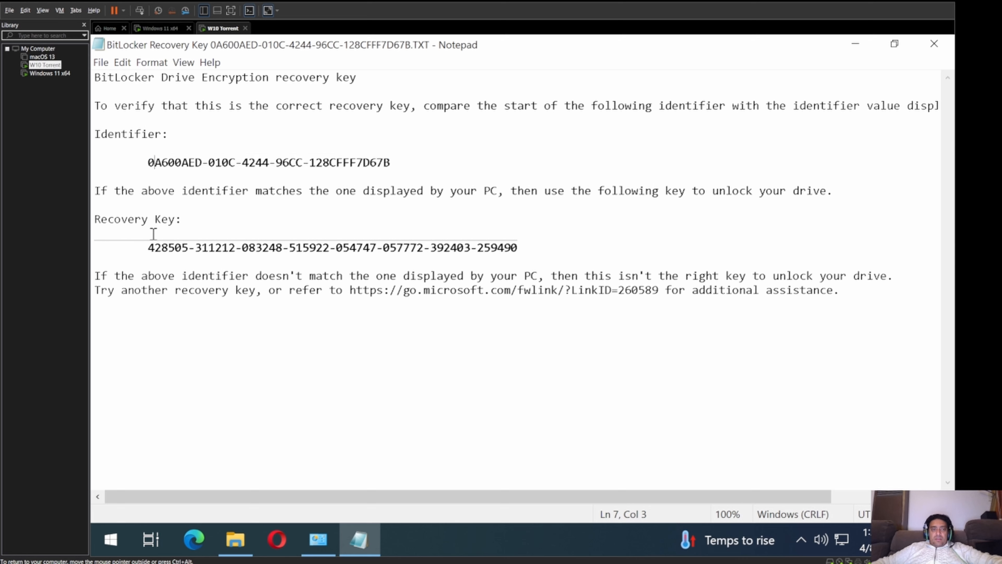
left_click_drag(150, 248, 518, 249)
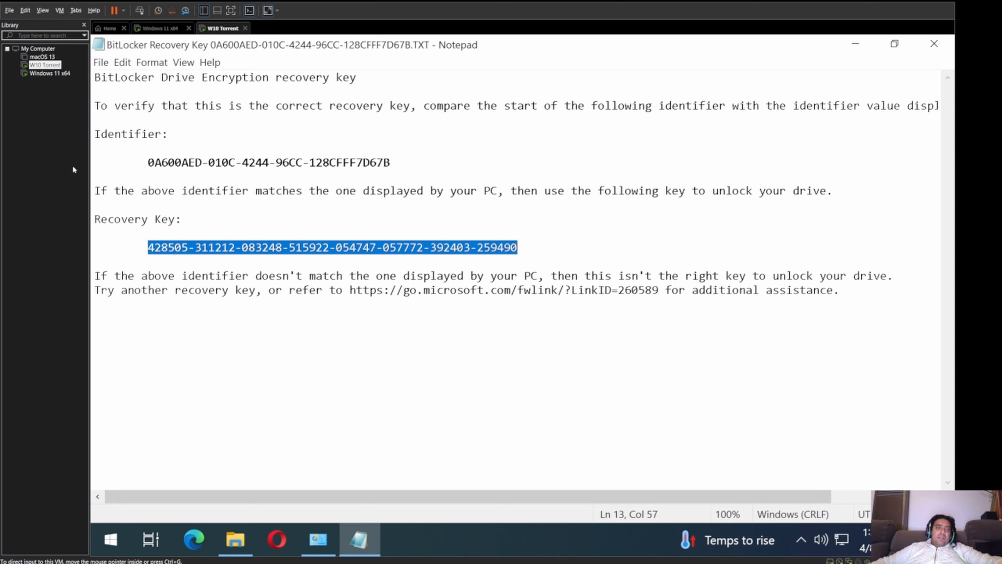
left_click(147, 248)
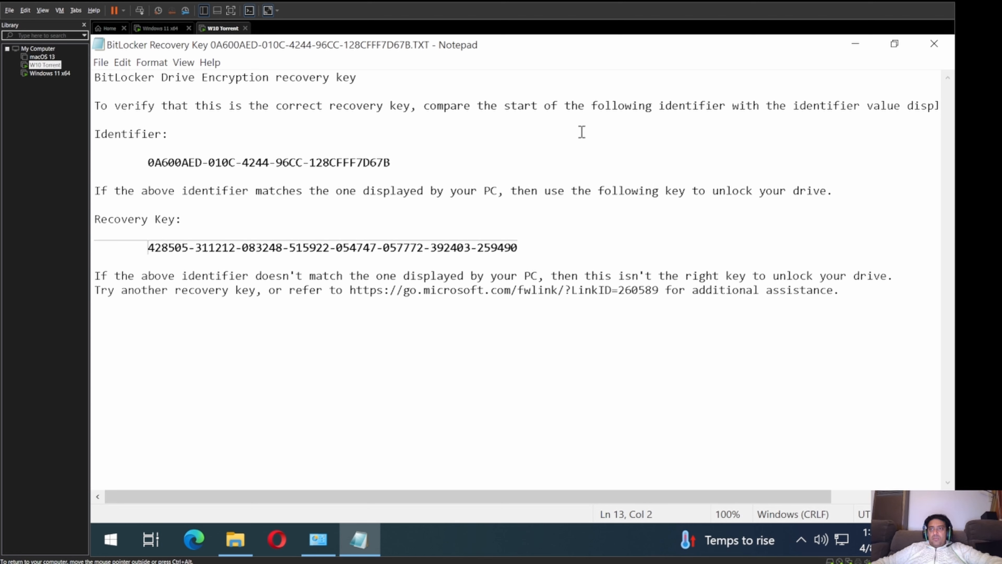
left_click(934, 45)
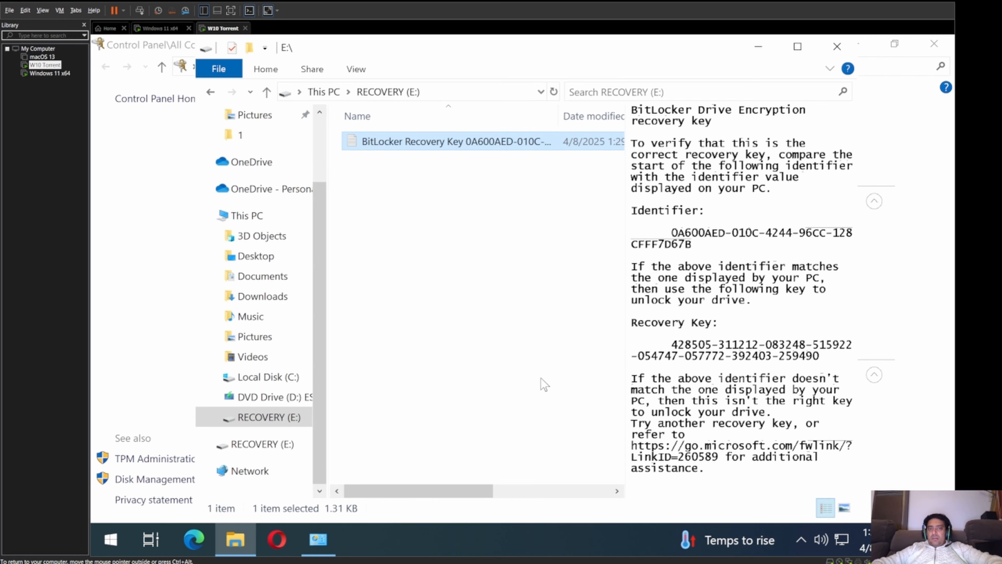
Step: Close the RECOVERY (E:) window and restart Windows from the Start button's right-click menu
key("alt+F4")
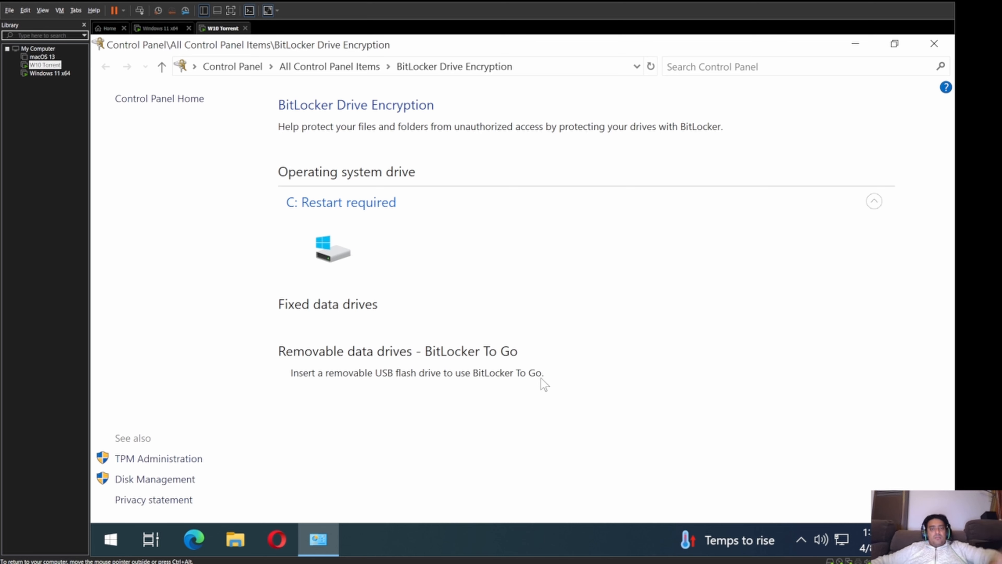
left_click(112, 540)
right_click(111, 540)
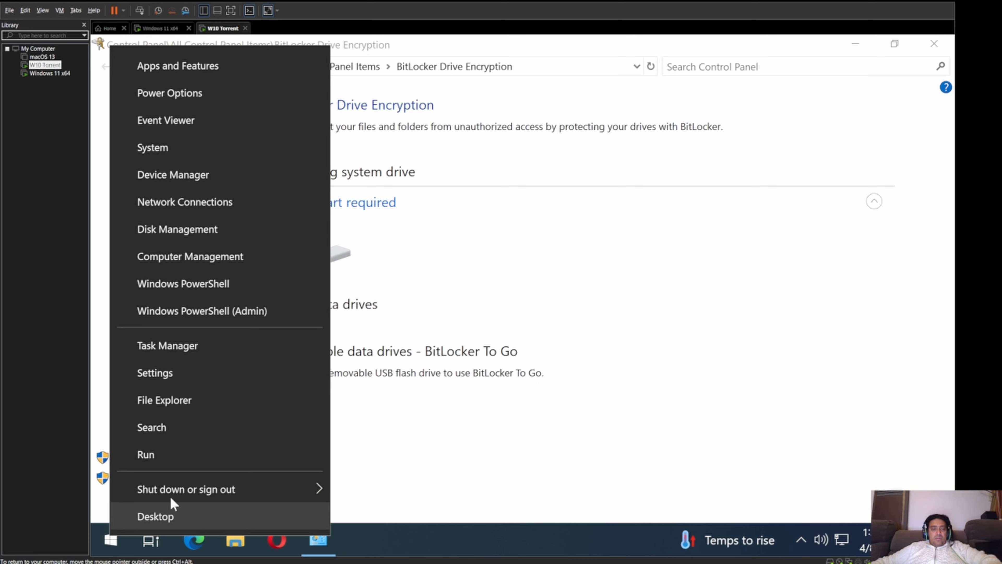
mouse_move(219, 488)
left_click(377, 478)
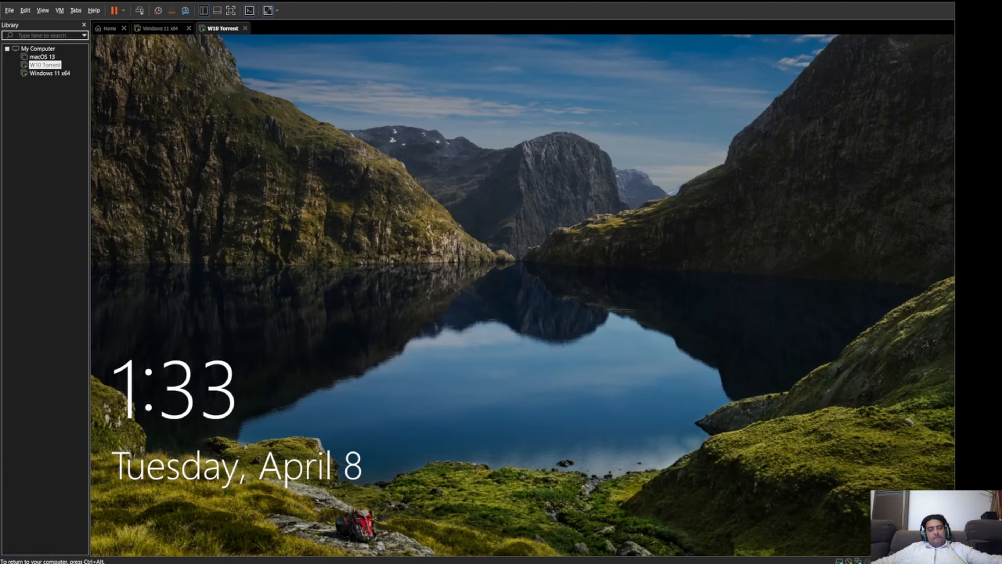
Step: Dismiss the lock screen and sign in with the account password
key("ctrl+alt")
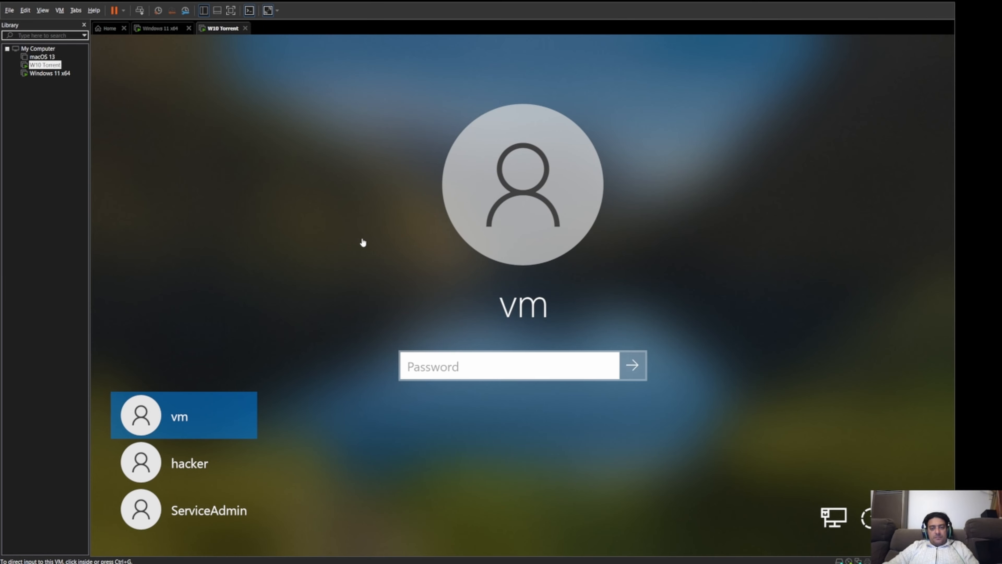
left_click(435, 361)
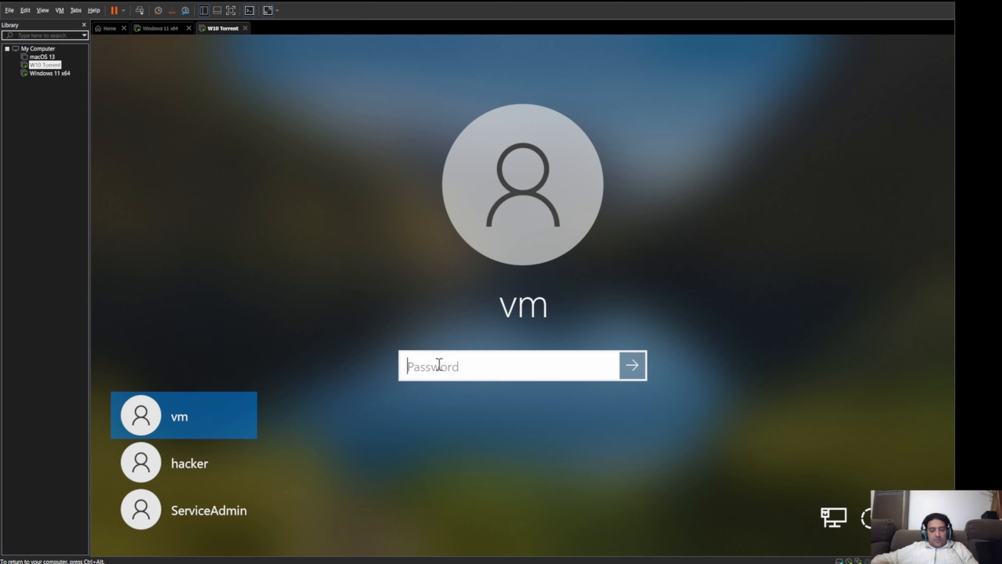
type("**********")
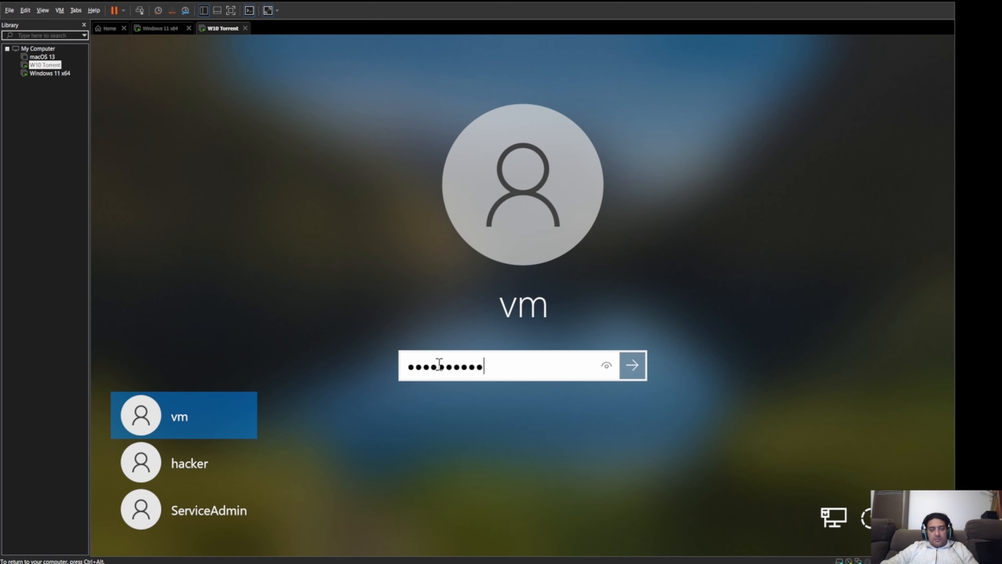
key("Return")
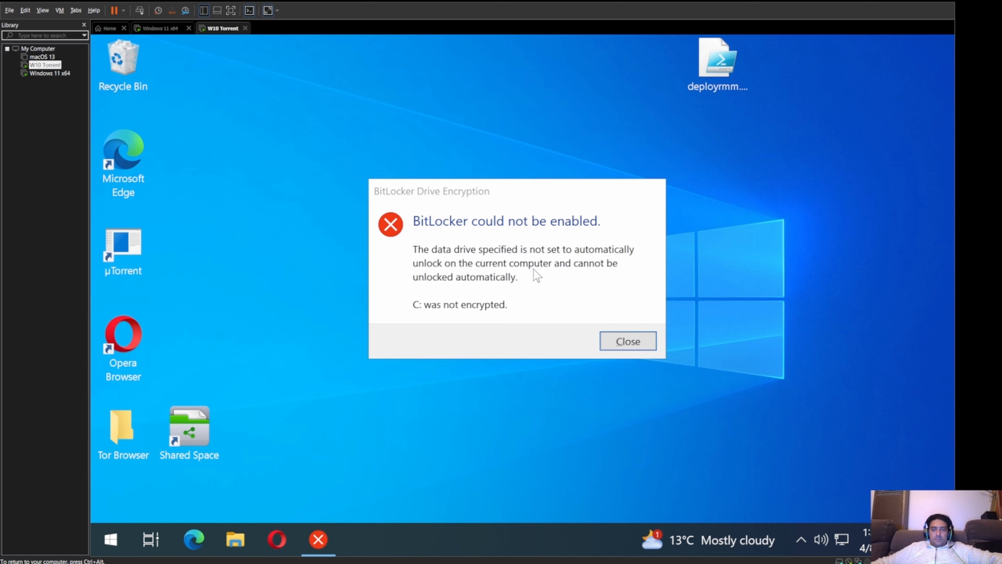
Step: Dismiss the 'BitLocker could not be enabled' error and glance at the hidden tray icons and Start menu
left_click(624, 342)
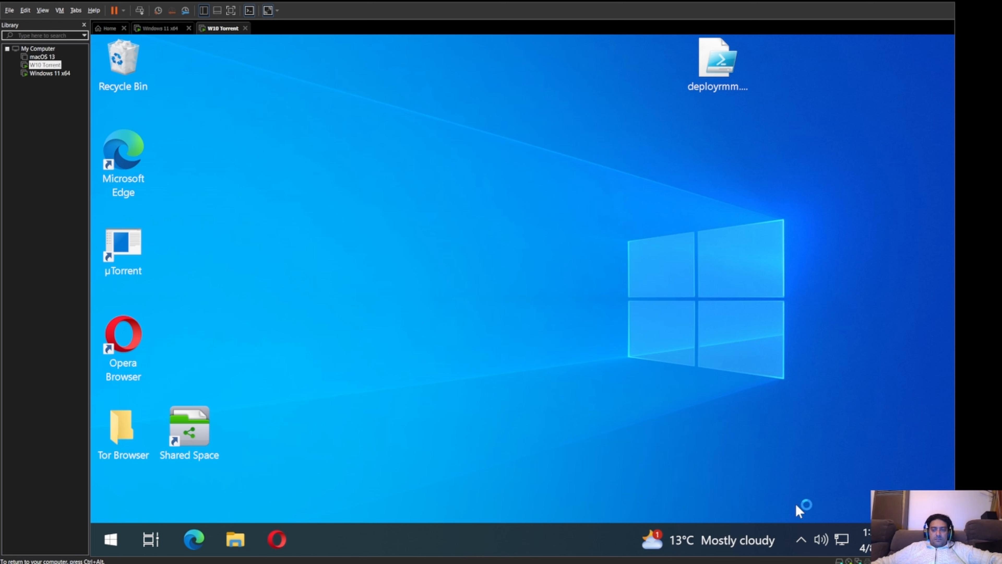
left_click(803, 537)
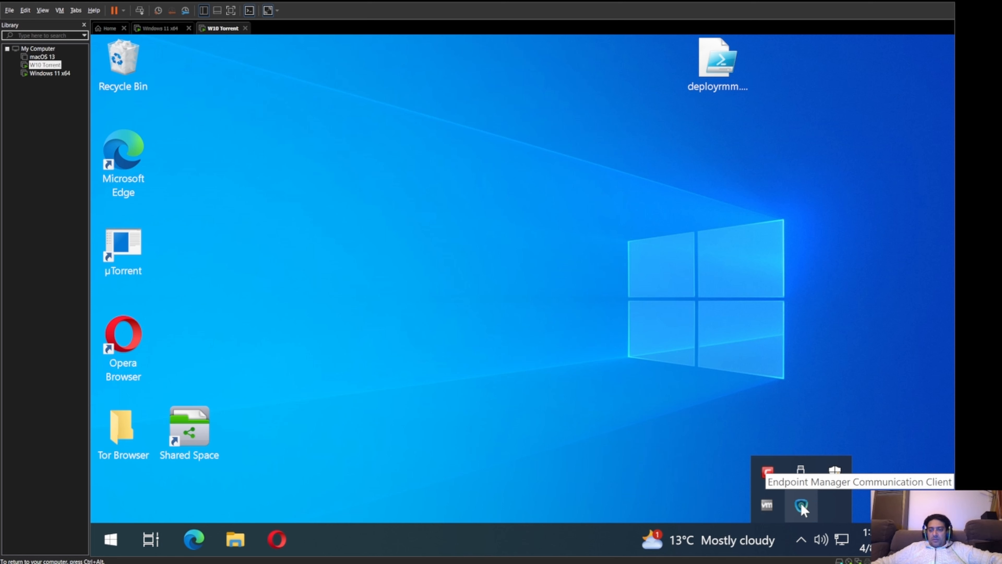
left_click(254, 352)
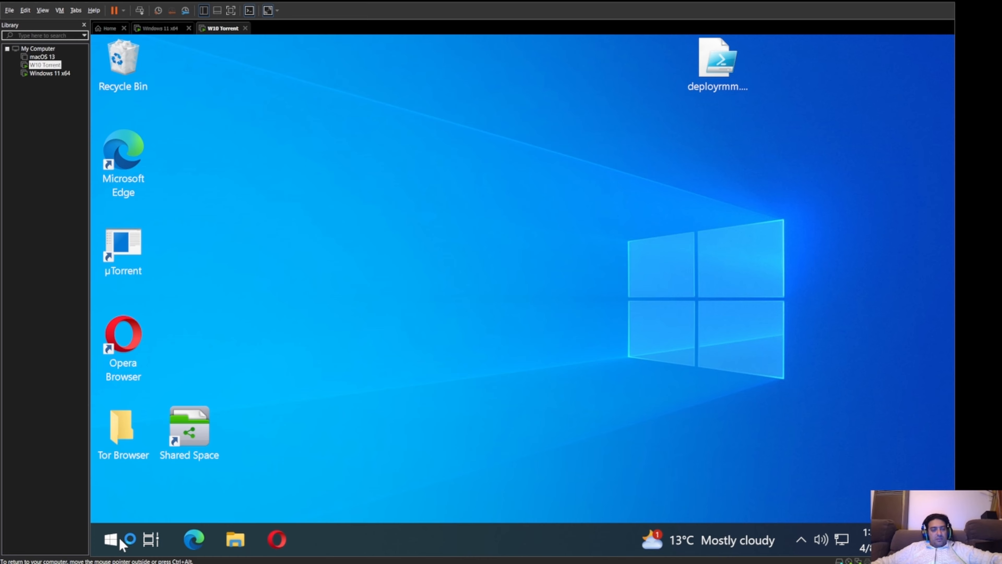
left_click(117, 540)
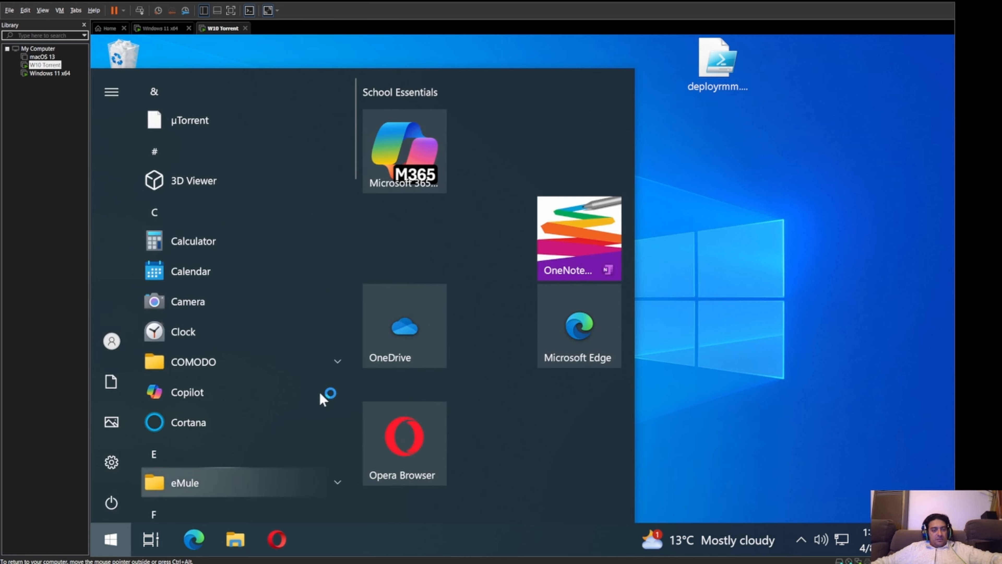
left_click(416, 329)
Step: Search 'bit' from Start and open Manage BitLocker to restart setup for C:
left_click(111, 539)
type("bit")
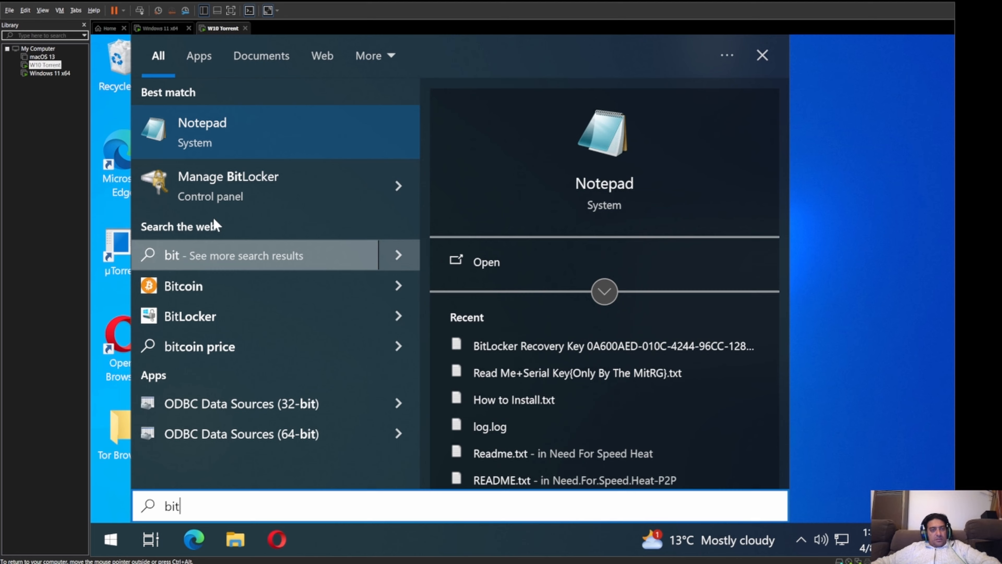
left_click(213, 183)
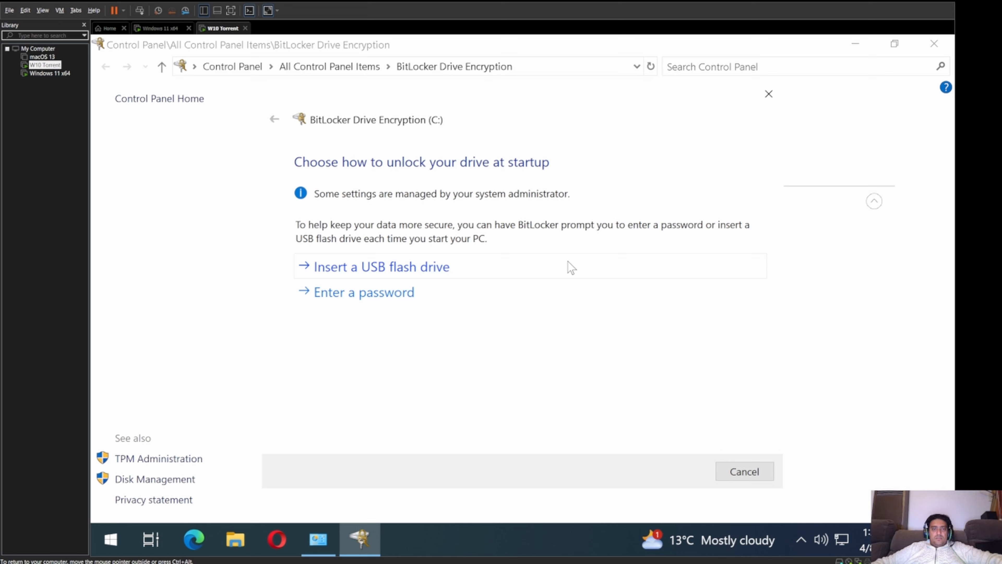
Step: Choose a startup password to unlock C:, entering and confirming it
left_click(390, 296)
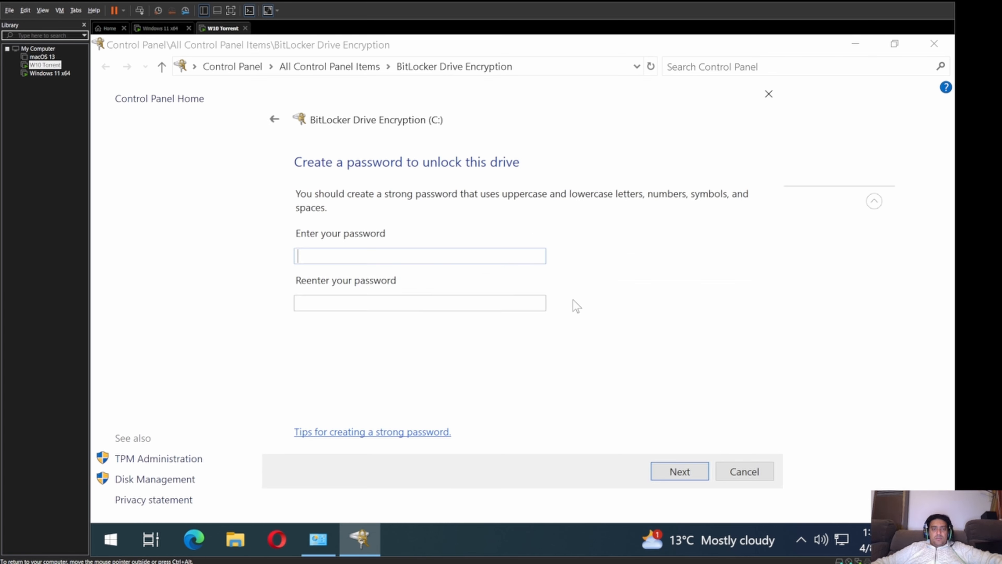
type("•••••••••")
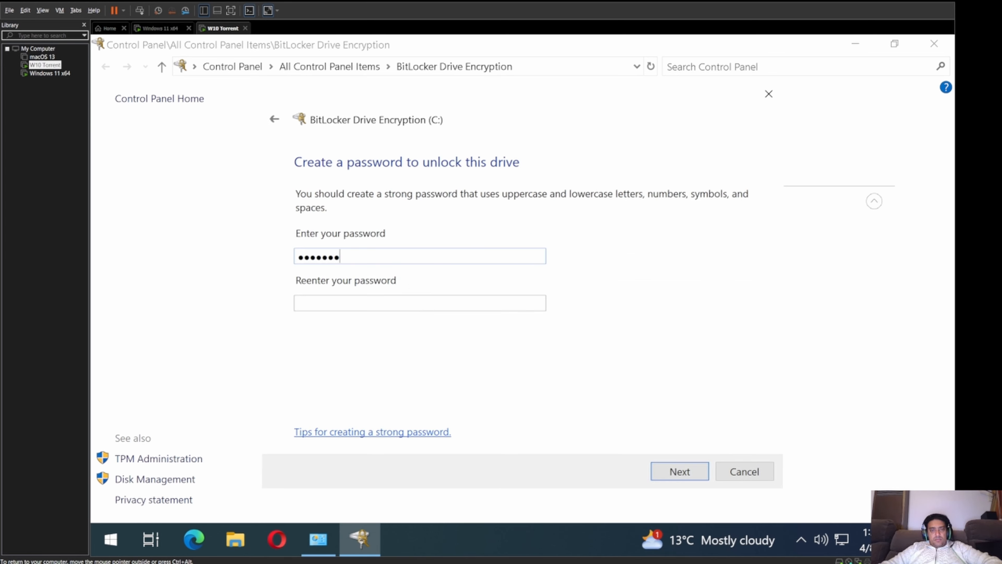
key("Tab")
type("•••••••••")
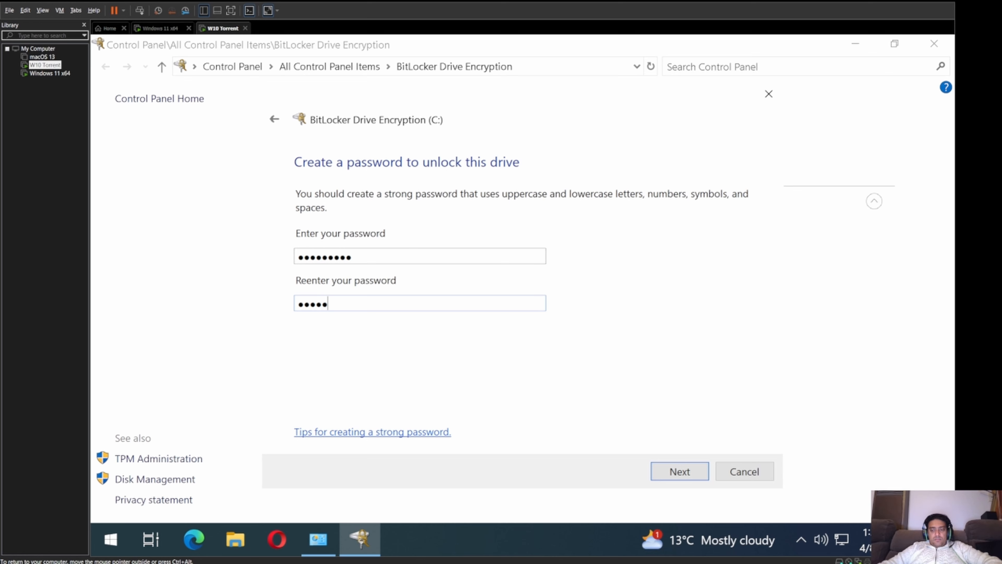
key("Return")
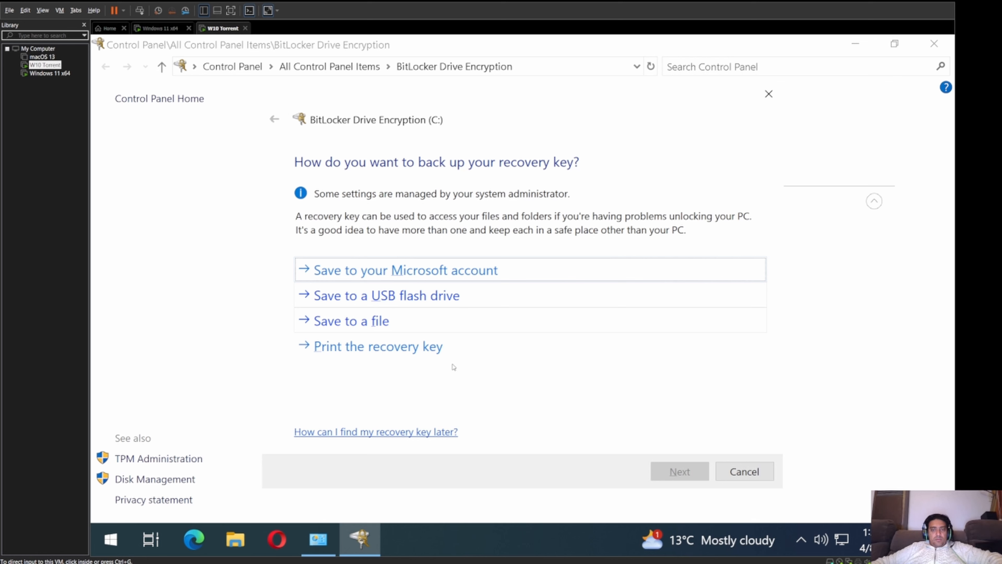
Step: Save the recovery key to the RECOVERY (E:) USB flash drive and continue
left_click(428, 296)
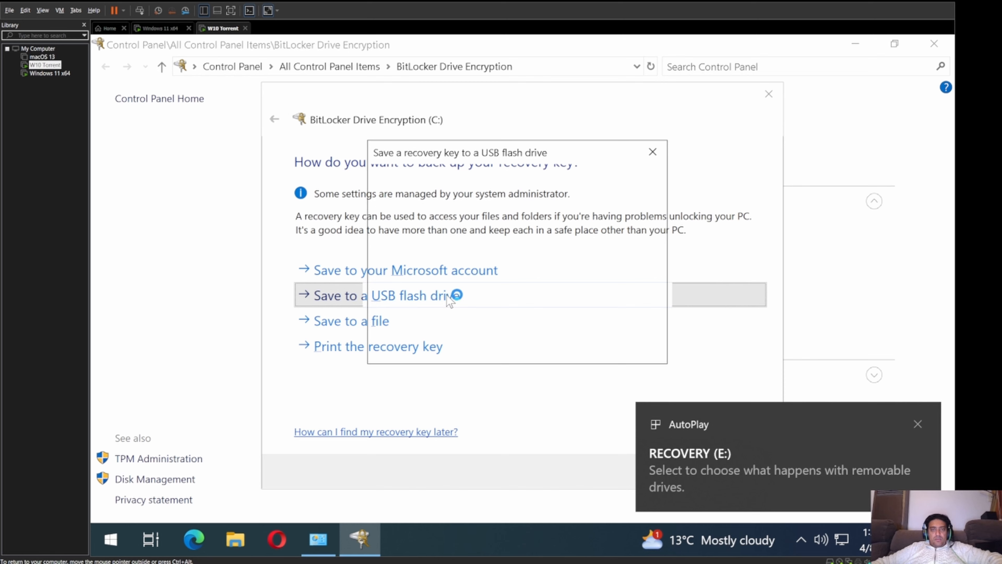
left_click(565, 346)
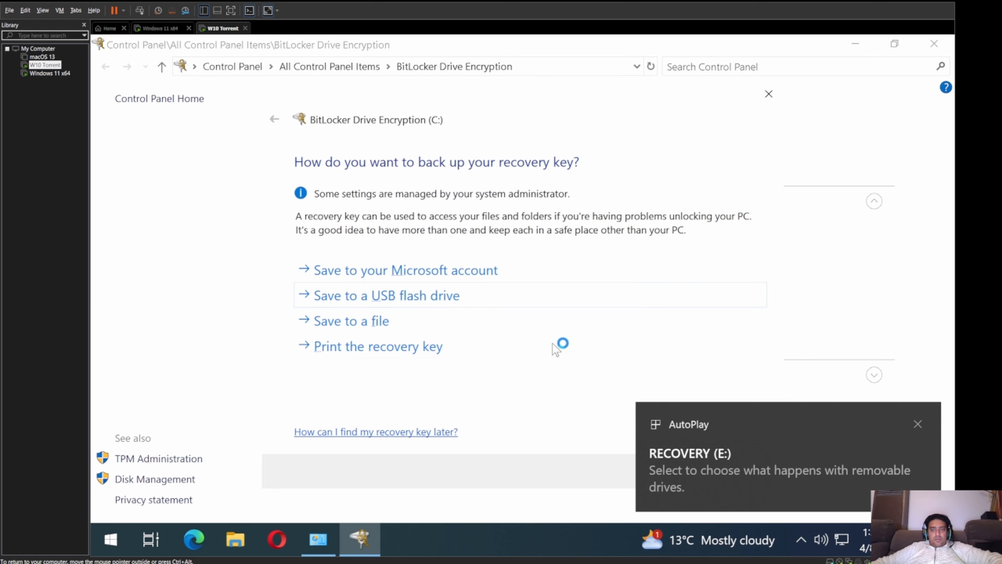
left_click(918, 424)
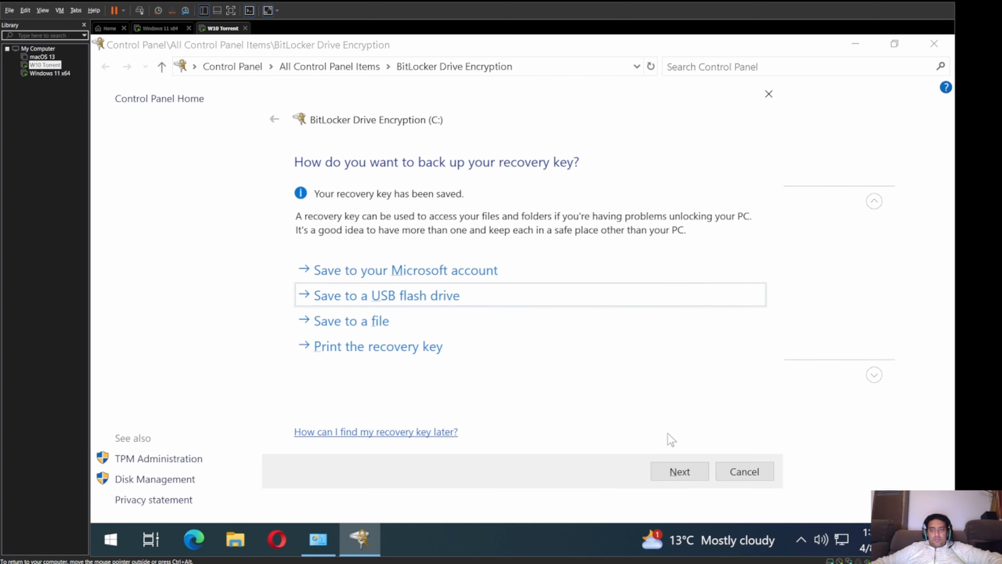
left_click(680, 471)
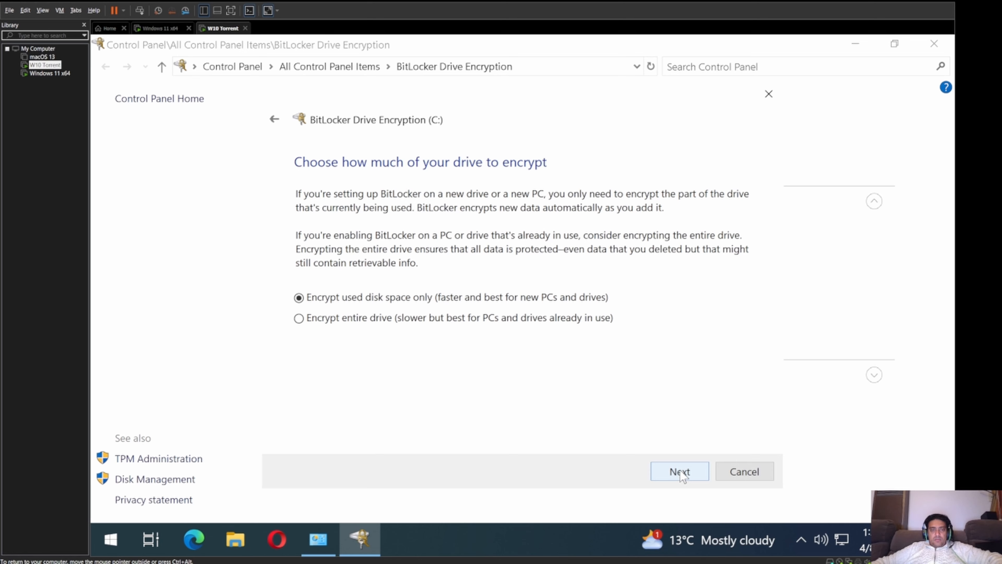
Step: Encrypt used space only with the default mode and the system check, then open the restart prompt
left_click(681, 471)
left_click(680, 472)
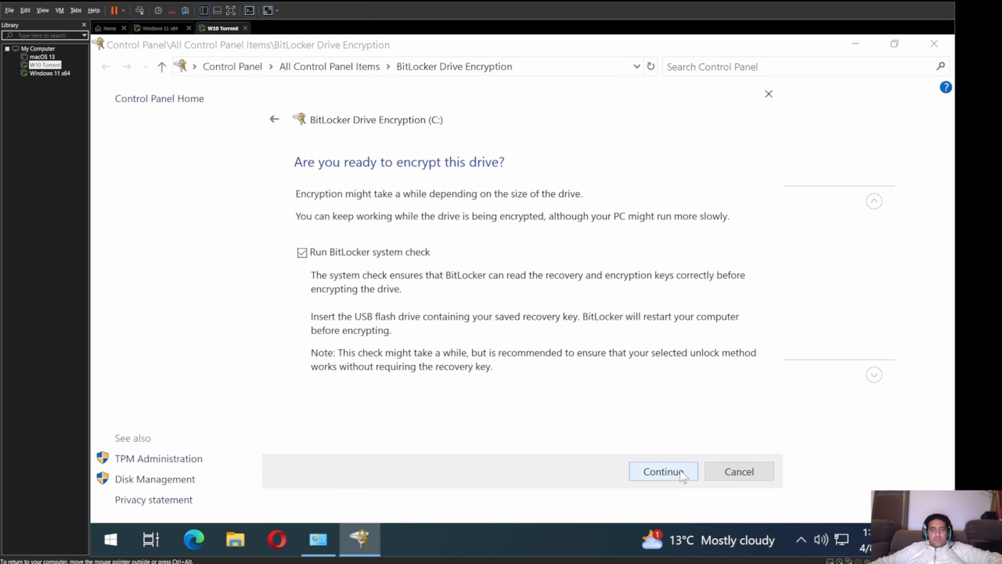
left_click(683, 474)
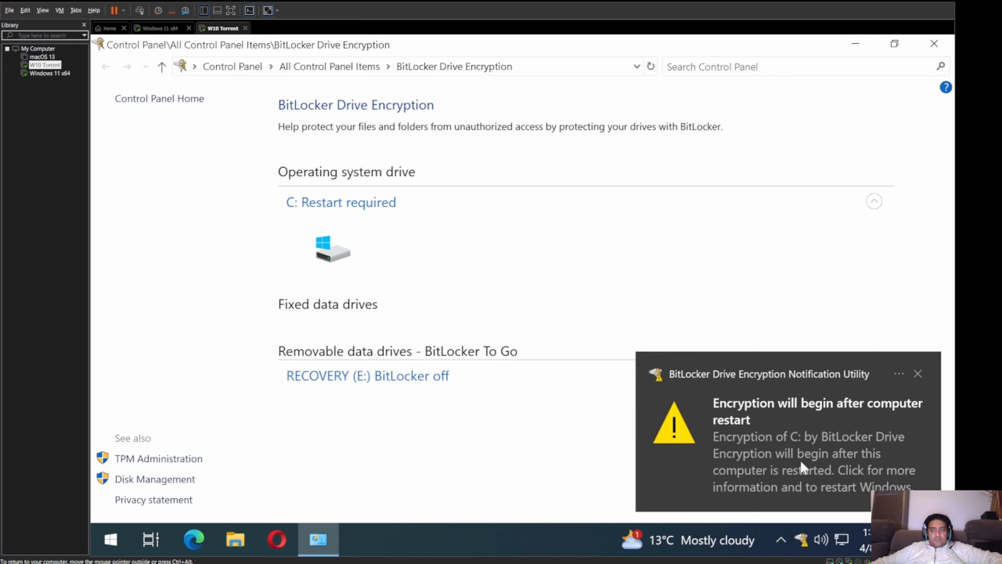
left_click(773, 478)
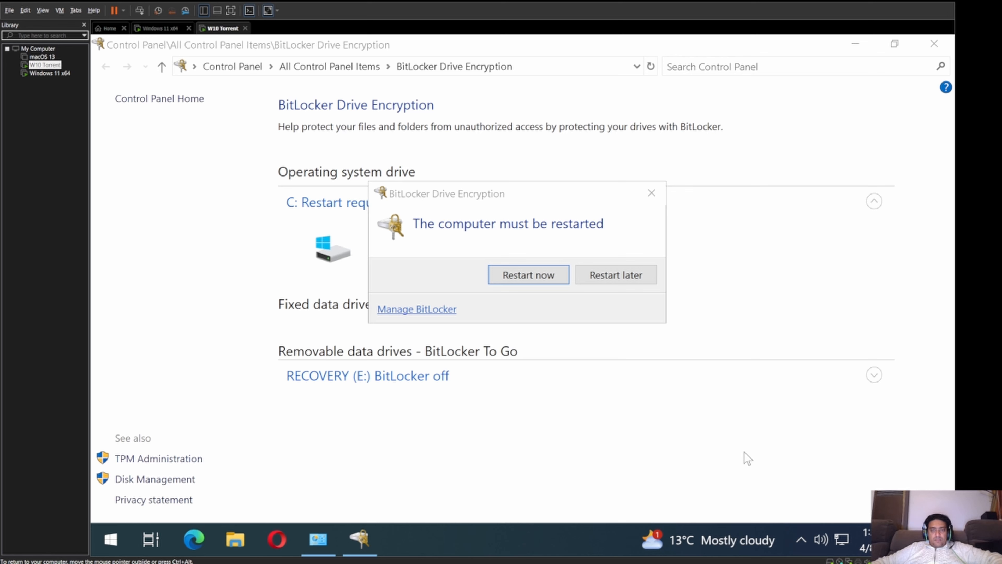